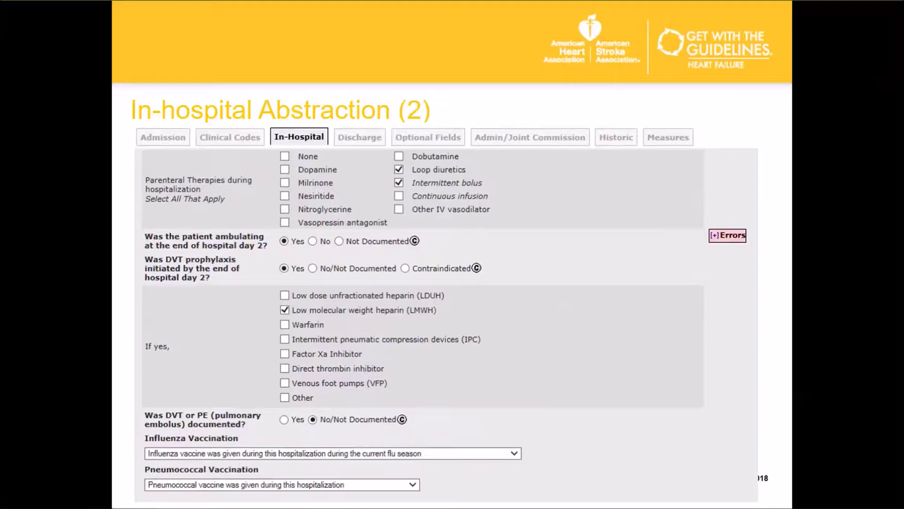
Advance the slideshow through Discharge to the Discharge (2) vital signs and labs slide.
key("Right")
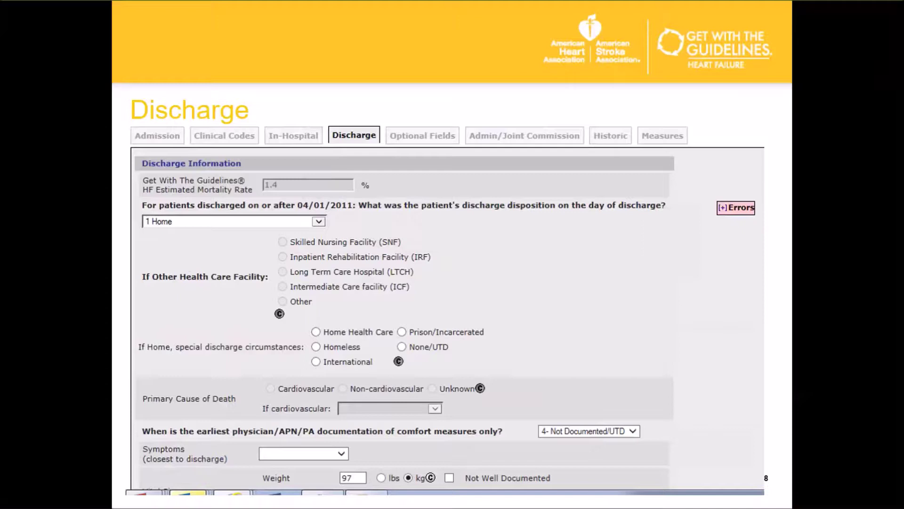
key("Right")
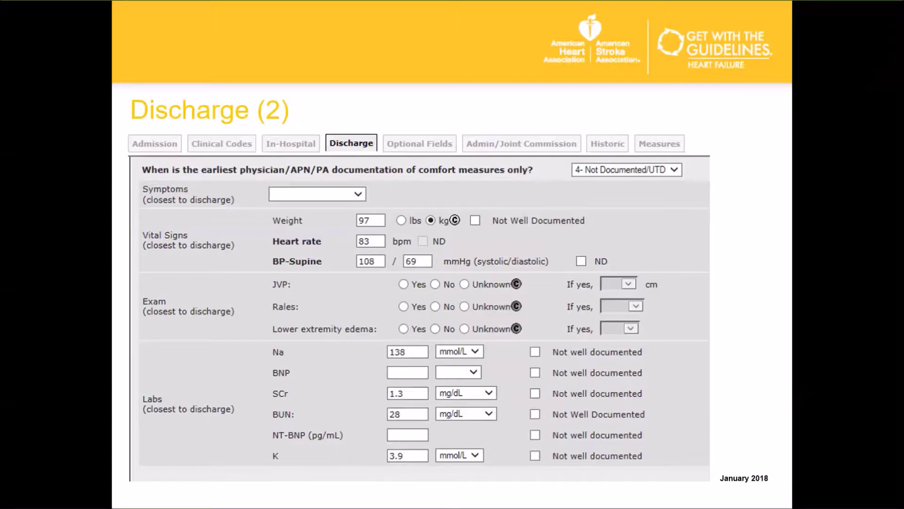
Move past Discharge (2) and the Discharge (3) medications slide to Risk Interventions.
key("Right")
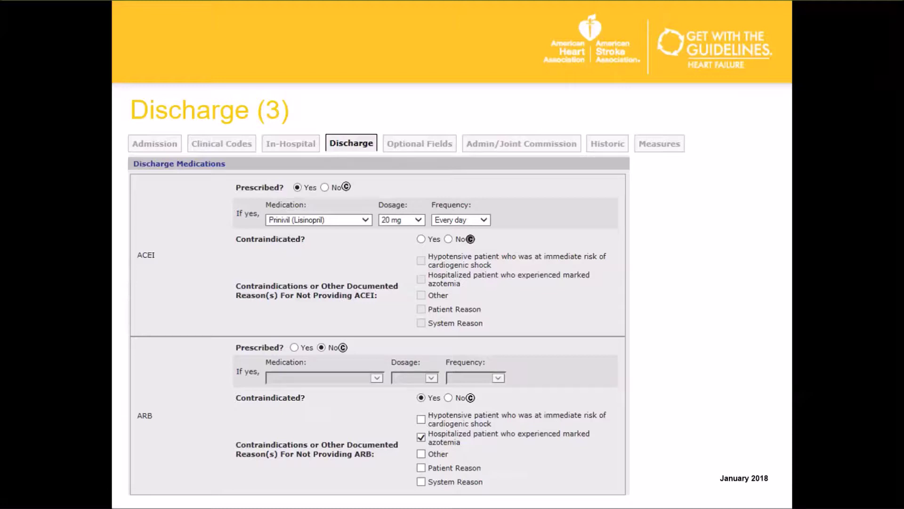
key("Right")
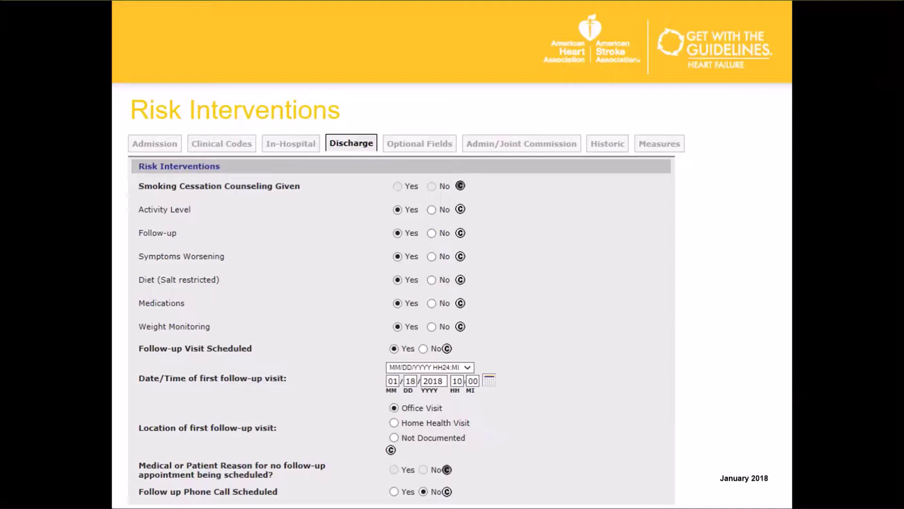
Advance past the Risk Interventions slides to the final Comprehensive Reporting slide, ending the show.
key("Right")
key("Right")
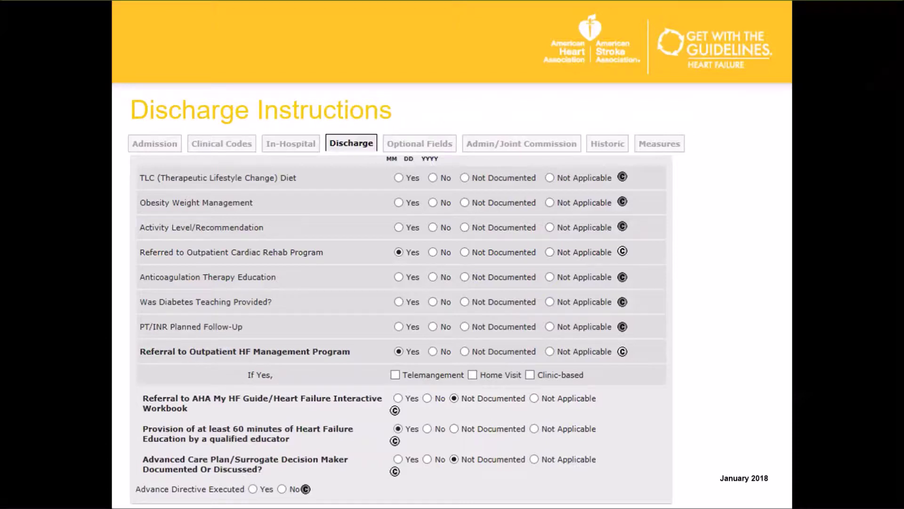
key("Right")
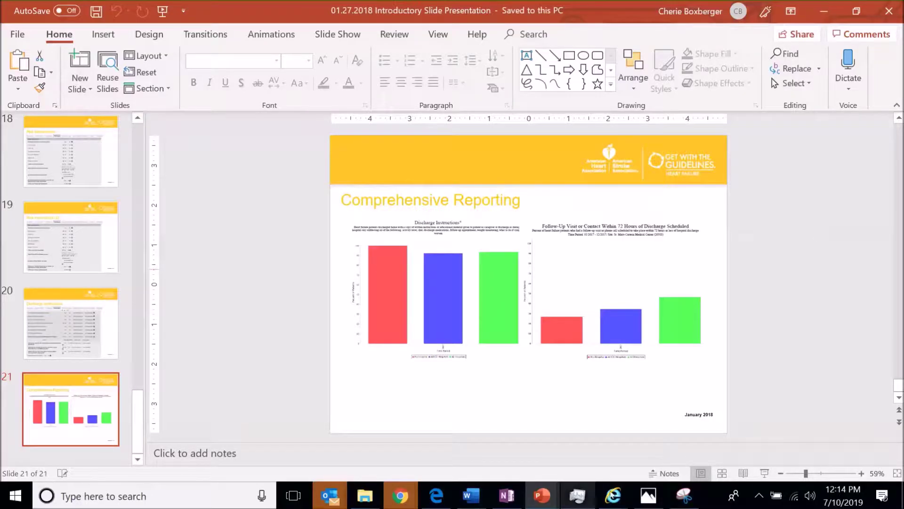
Bring up the Updated GWTG HF - Impact Analysis_v5 deck and start its slide show.
mouse_move(547, 495)
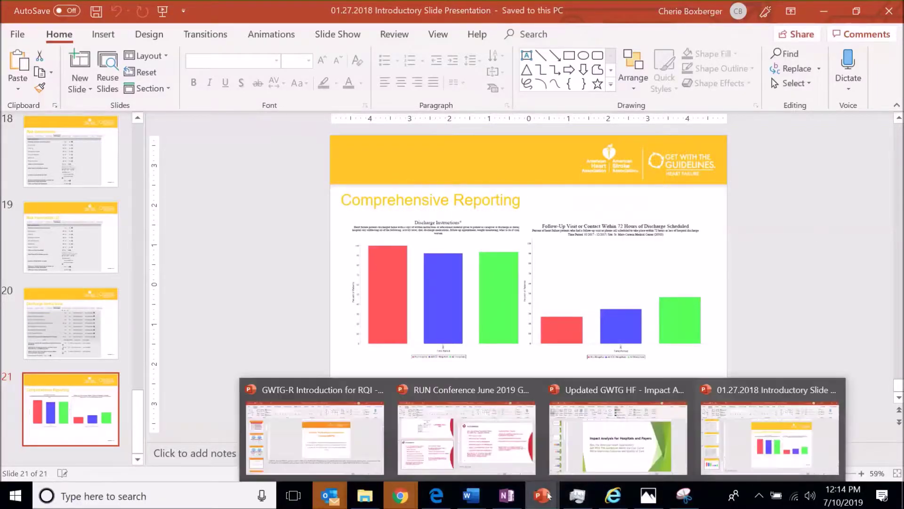
left_click(607, 446)
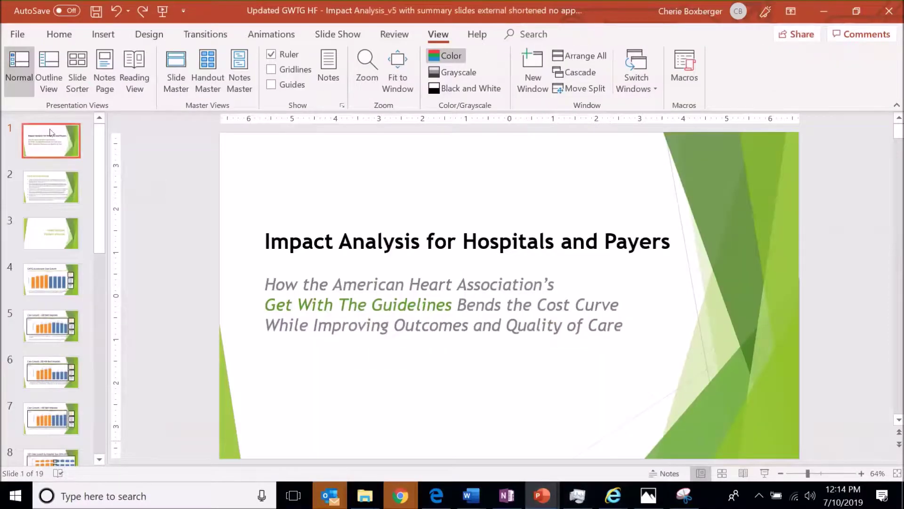
left_click(765, 473)
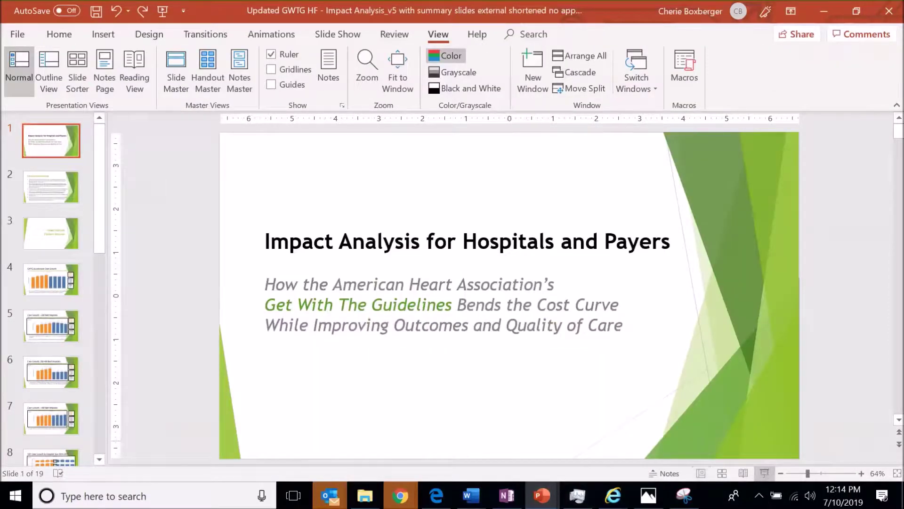
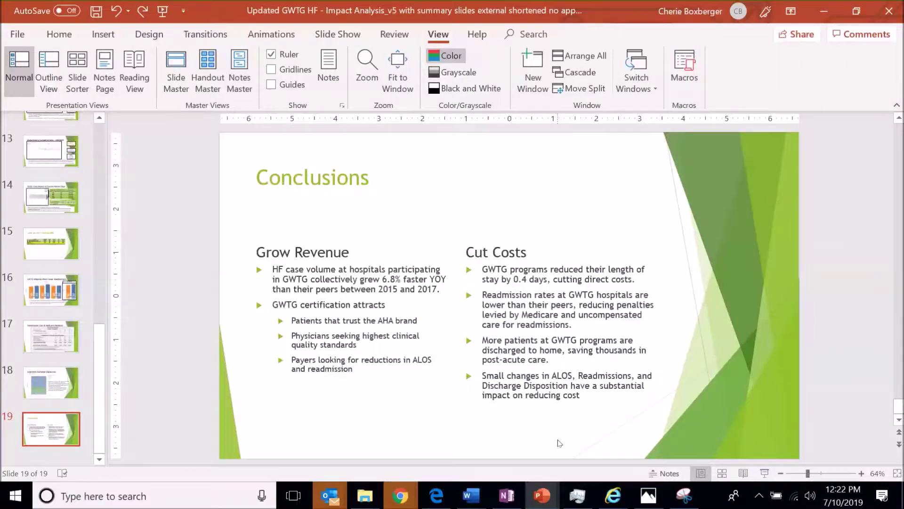
Switch from the PowerPoint Conclusions slide to the Heart Failure Data Entry window in Chrome.
mouse_move(397, 493)
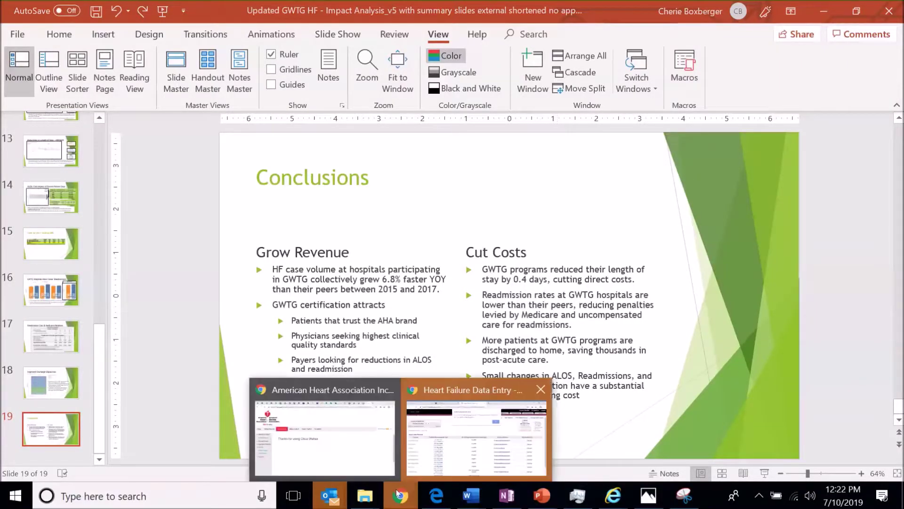
left_click(503, 403)
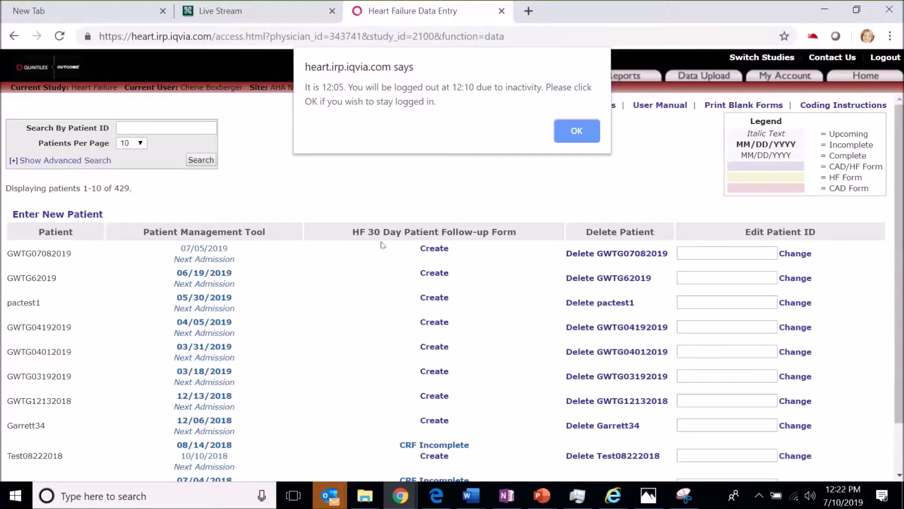
Dismiss the inactivity alert and log back in with the demo account's username and password.
left_click(569, 132)
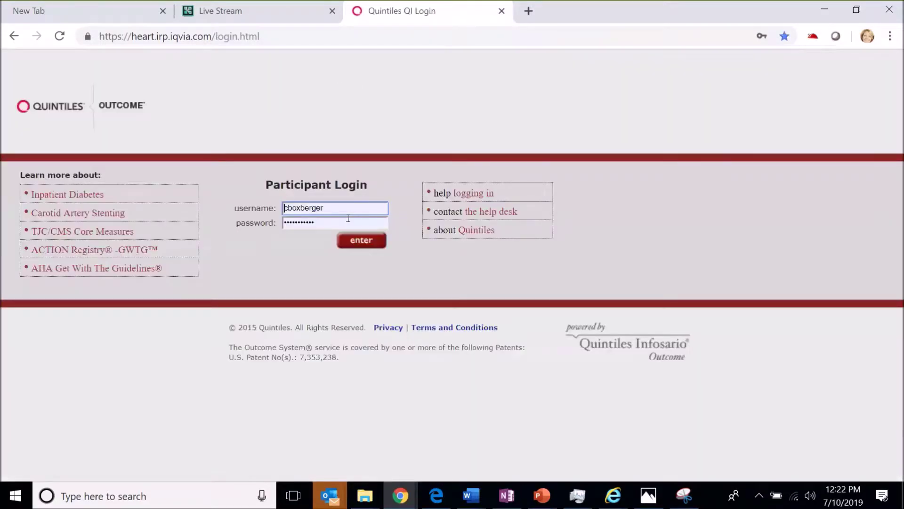
double_click(344, 204)
key("BackSpace")
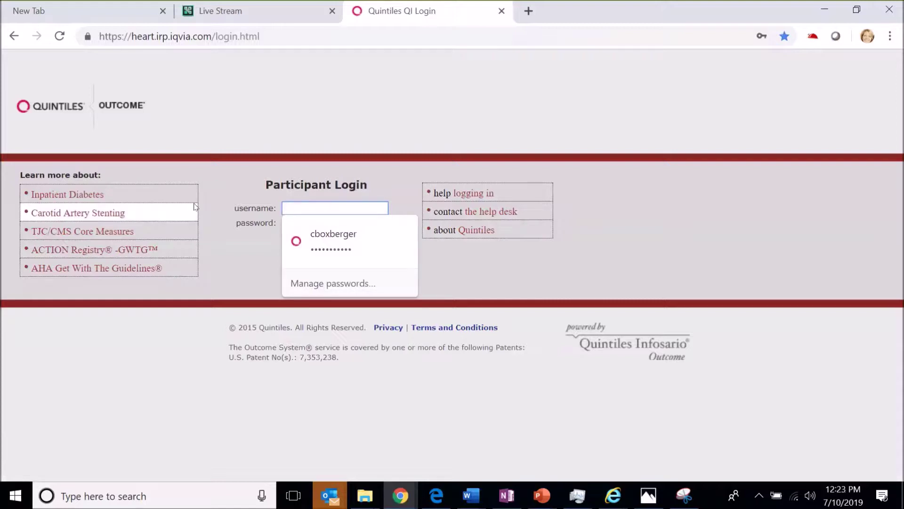
type("demo_")
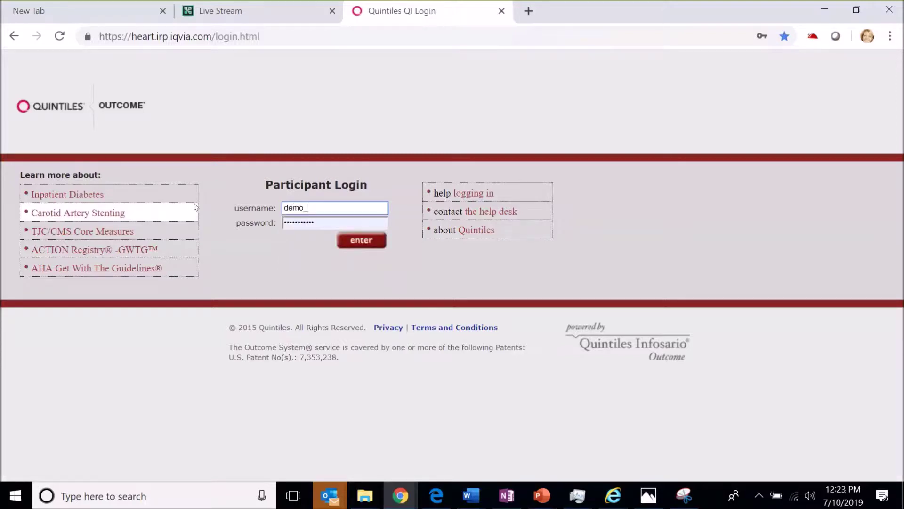
type("cboxb")
type("ger")
key("Tab")
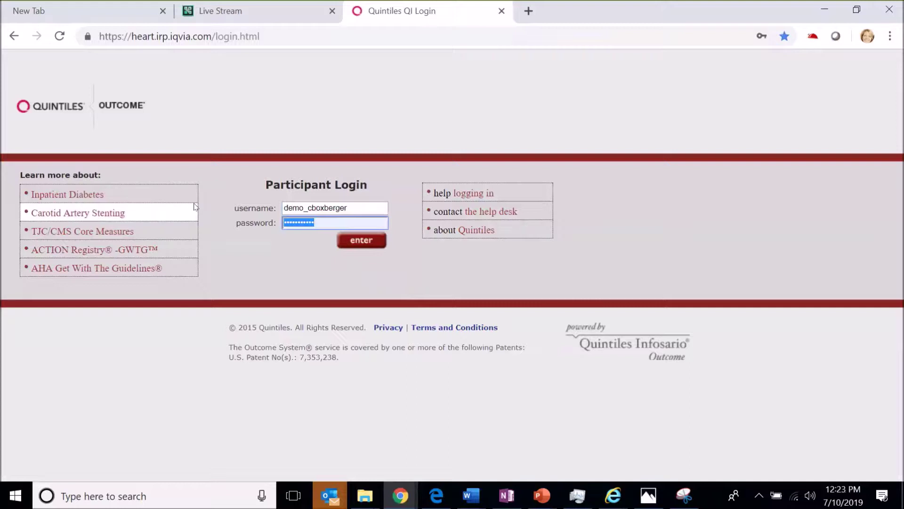
type("••••••")
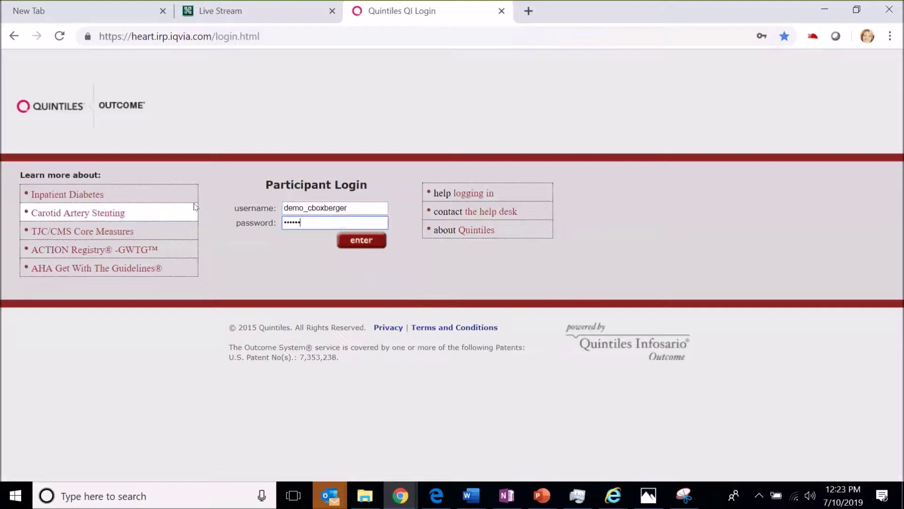
type("••••••••")
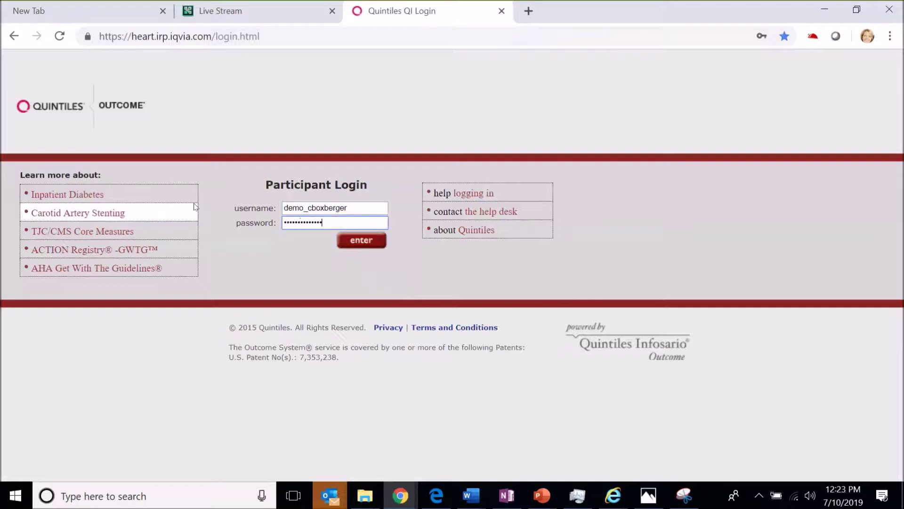
left_click(356, 241)
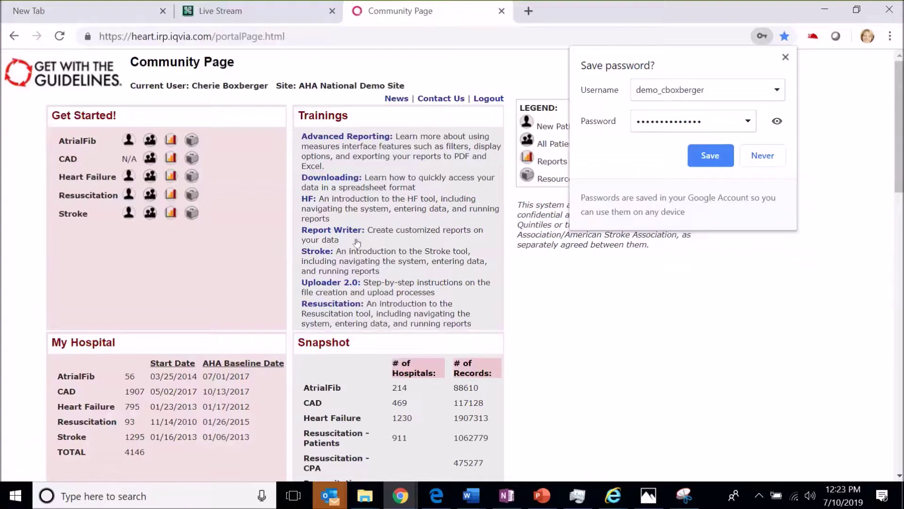
Decline saving the password and open the All Patients list for Heart Failure.
left_click(756, 157)
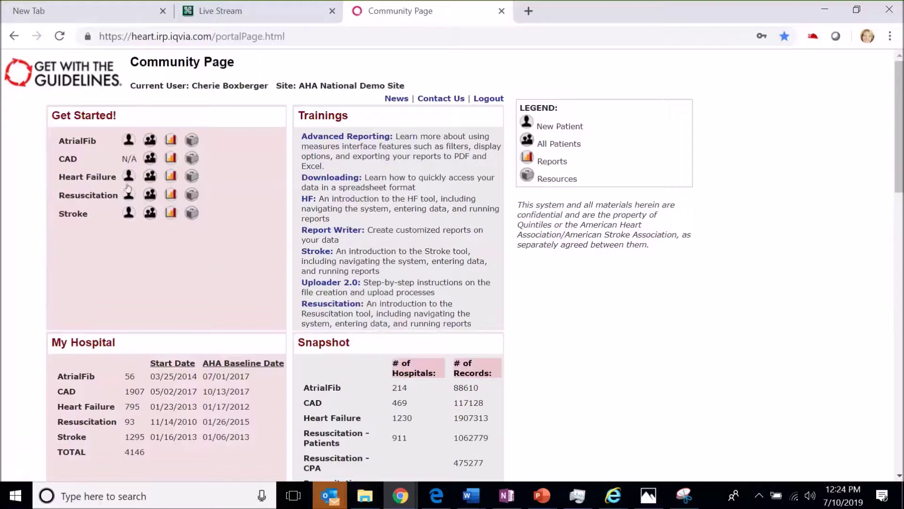
left_click(149, 178)
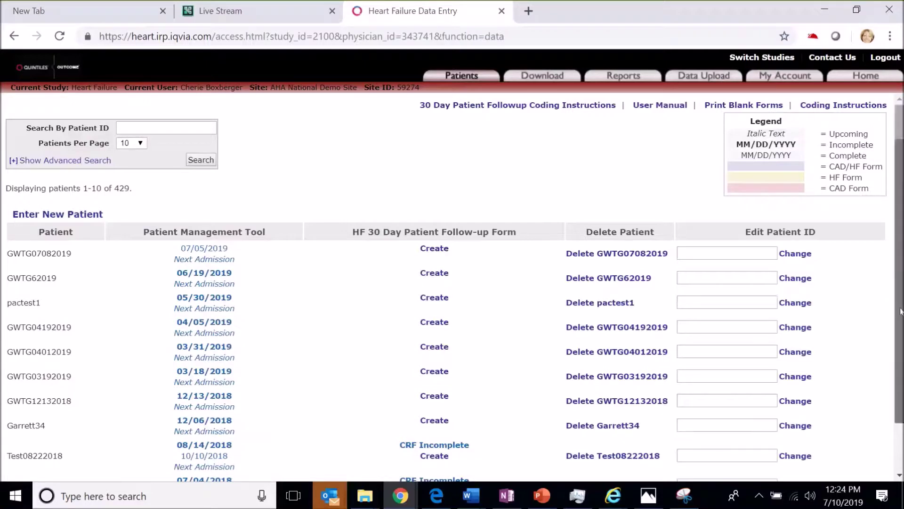
Open the first patient's 07/05/2019 admission from the Heart Failure patient grid.
scroll(443, 316, "down", 1)
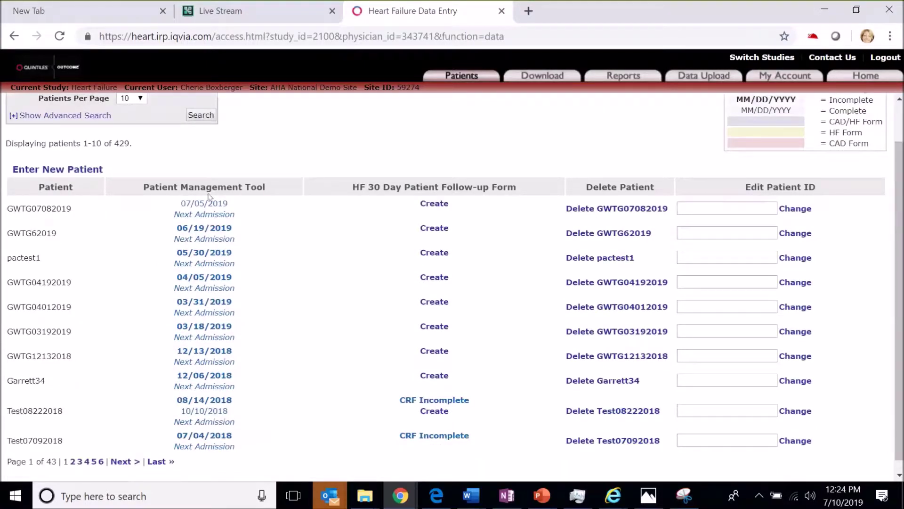
left_click(204, 207)
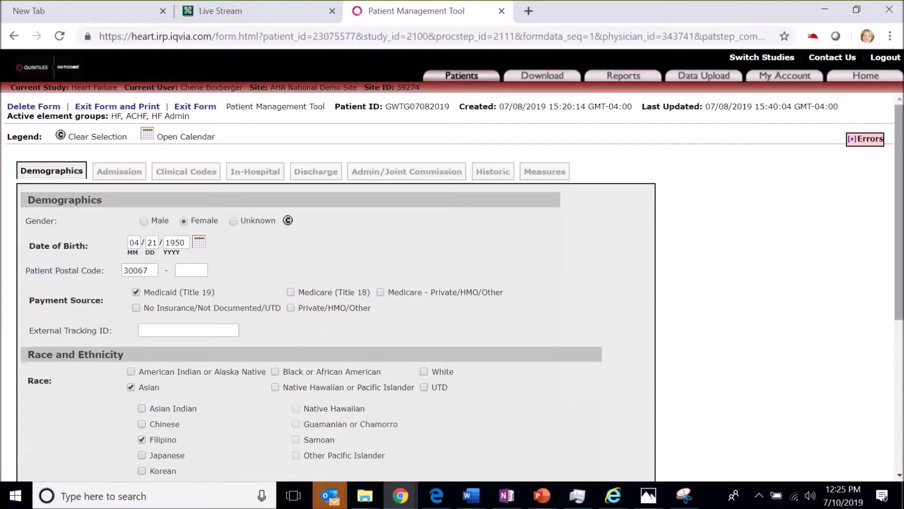
Scroll past the Demographics section and switch to the Admission tab.
mouse_move(898, 267)
left_mouse_down()
mouse_move(899, 373)
mouse_move(900, 267)
left_mouse_up()
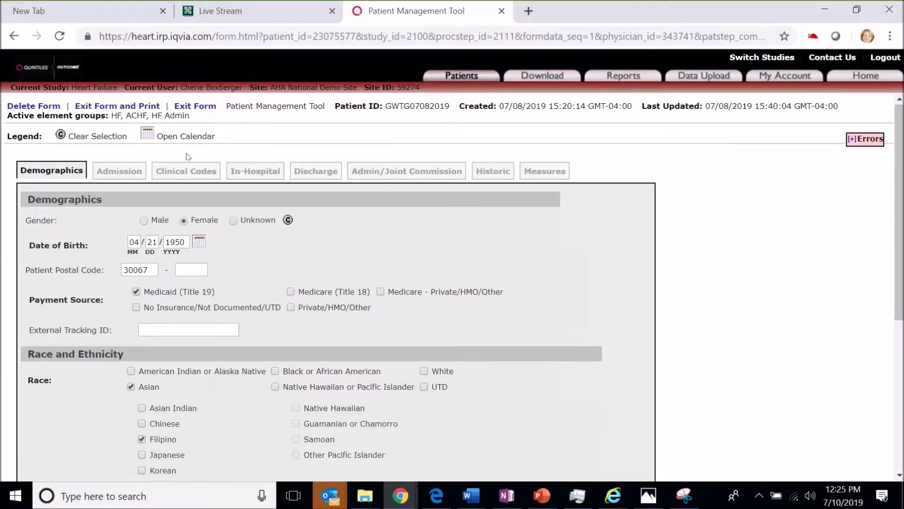
left_click(134, 172)
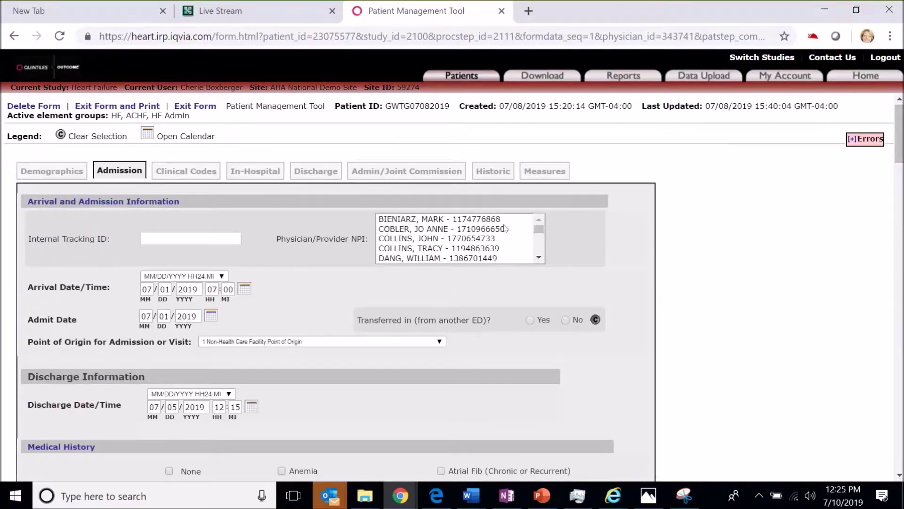
Select two physicians together in the Physician/Provider NPI list box using Ctrl+click.
left_click(429, 219)
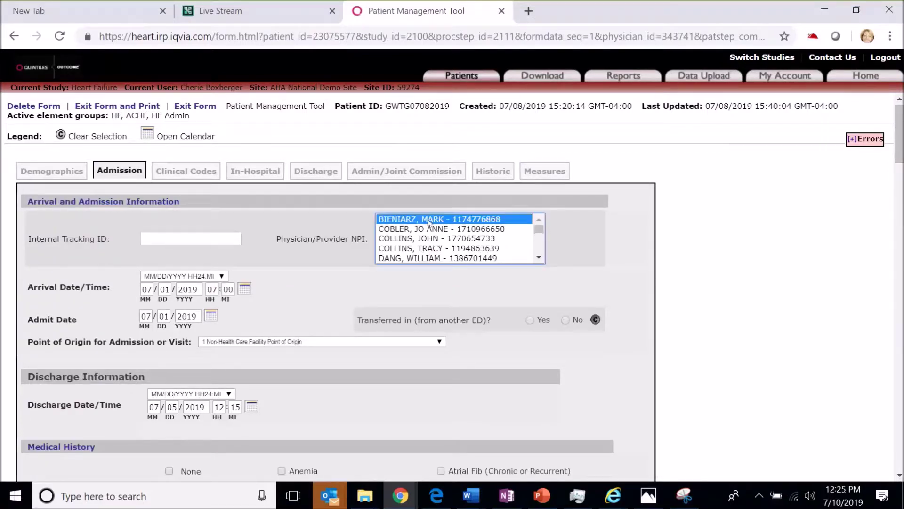
left_click(403, 249, "ctrl")
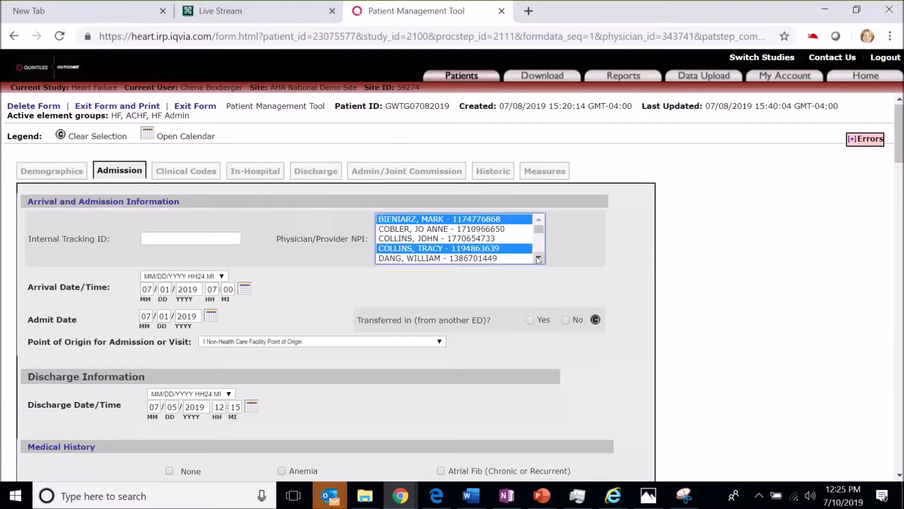
scroll(471, 241, "down", 5)
left_click(419, 239)
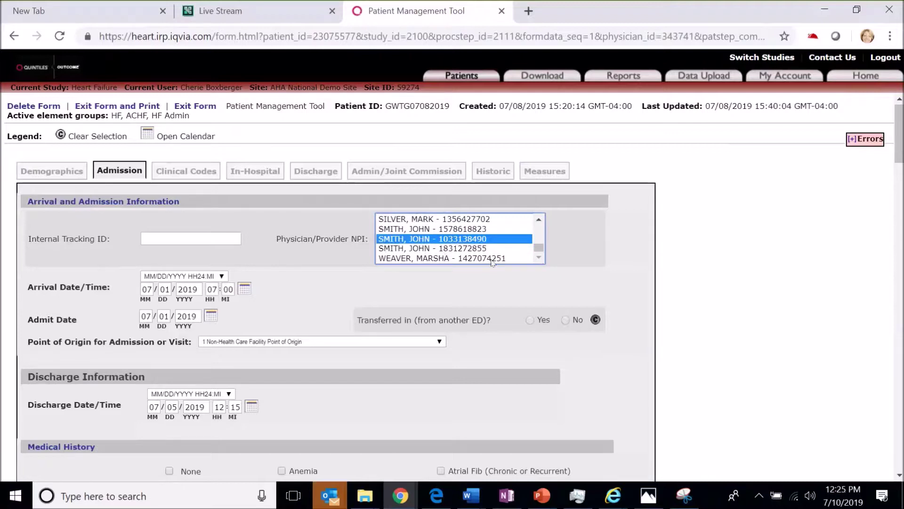
left_click(468, 260, "ctrl")
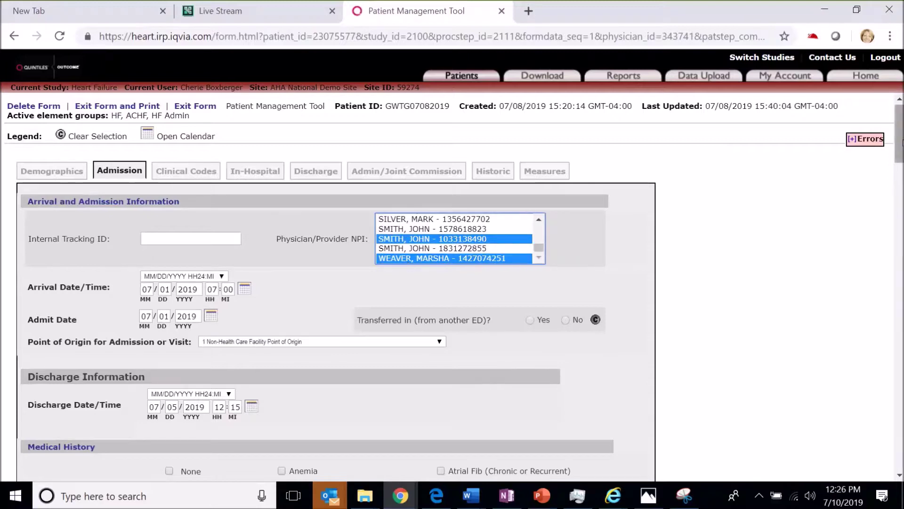
left_click_drag(902, 142, 902, 276)
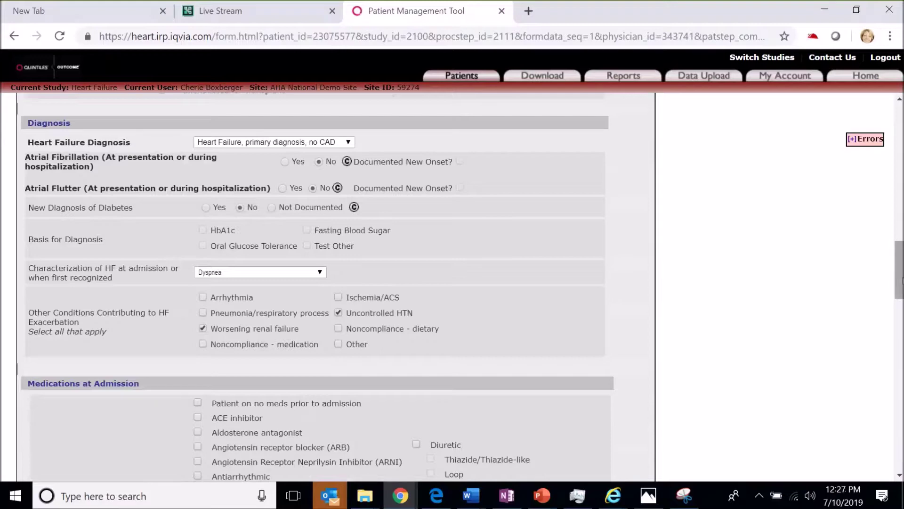
Scroll to the bottom of the Admission tab, then view Clinical Codes showing I509 Heart failure, unspecified.
left_click_drag(902, 285, 902, 323)
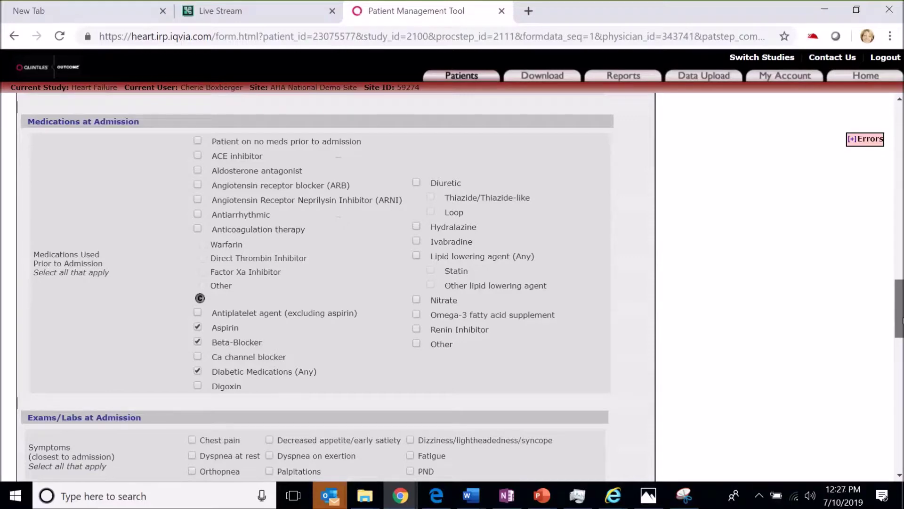
left_click_drag(902, 322, 902, 450)
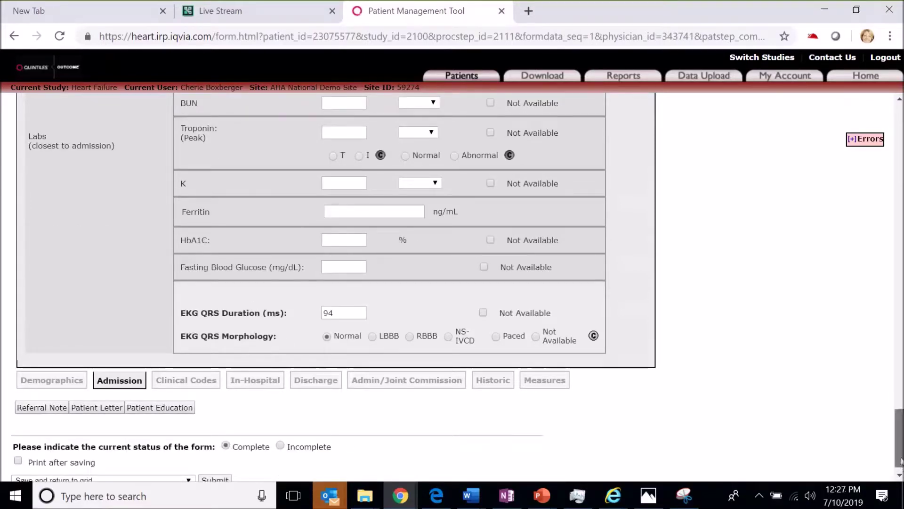
mouse_move(902, 460)
left_mouse_down()
mouse_move(897, 376)
mouse_move(897, 463)
left_mouse_up()
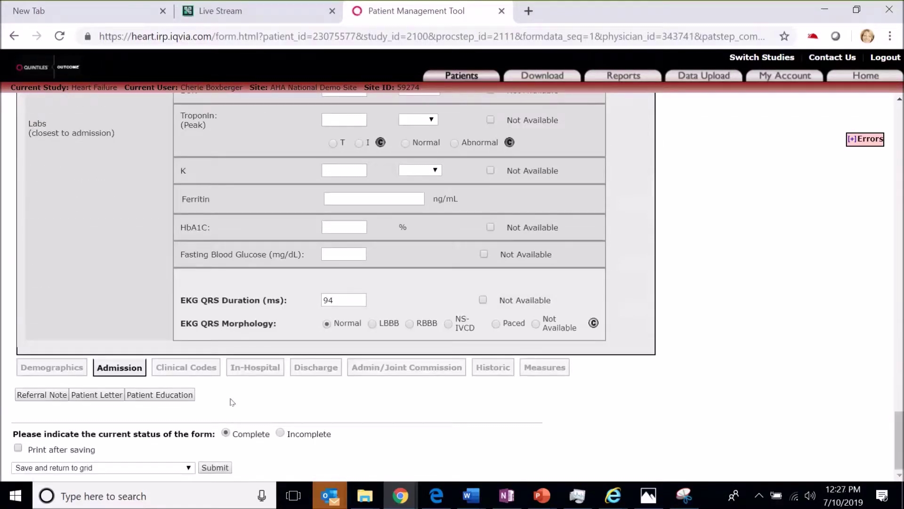
left_click(186, 367)
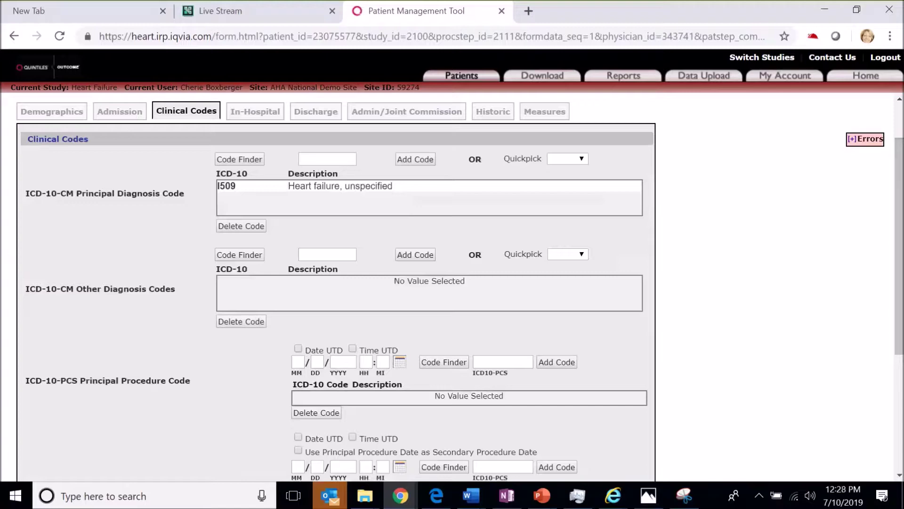
Scroll through the In-Hospital tab's care details, then switch to the Discharge tab.
left_click(240, 114)
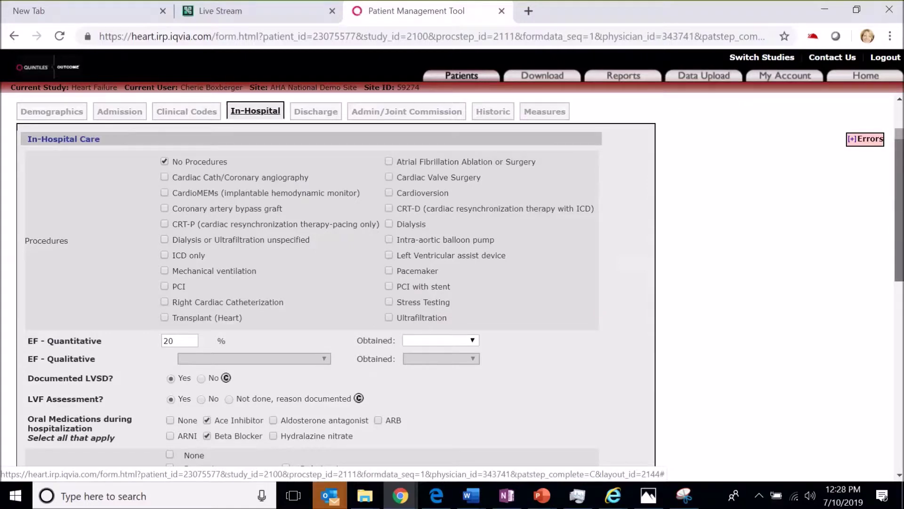
scroll(900, 207, "down", 3)
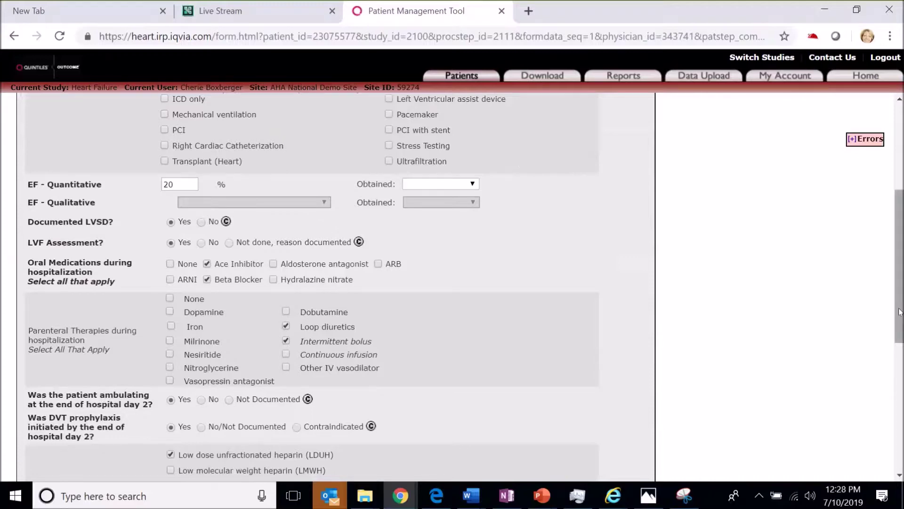
scroll(311, 288, "down", 3)
scroll(310, 288, "down", 1)
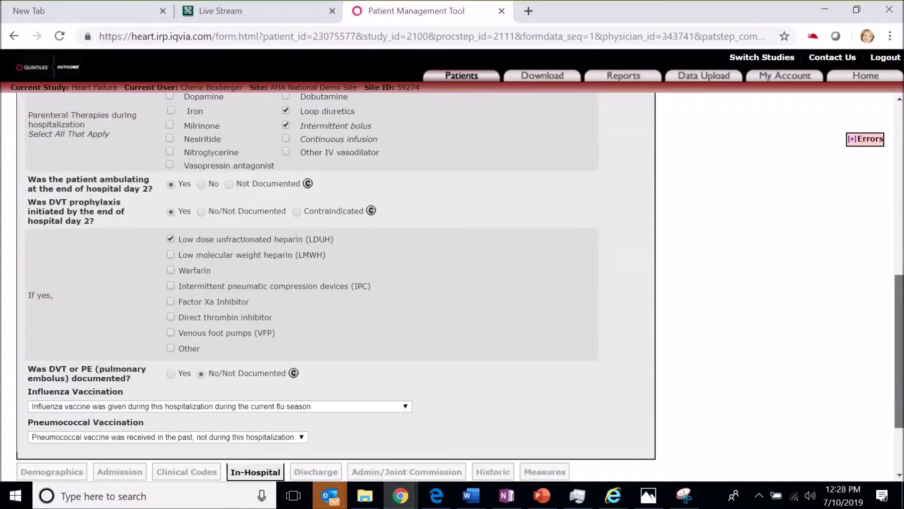
scroll(316, 156, "up", 8)
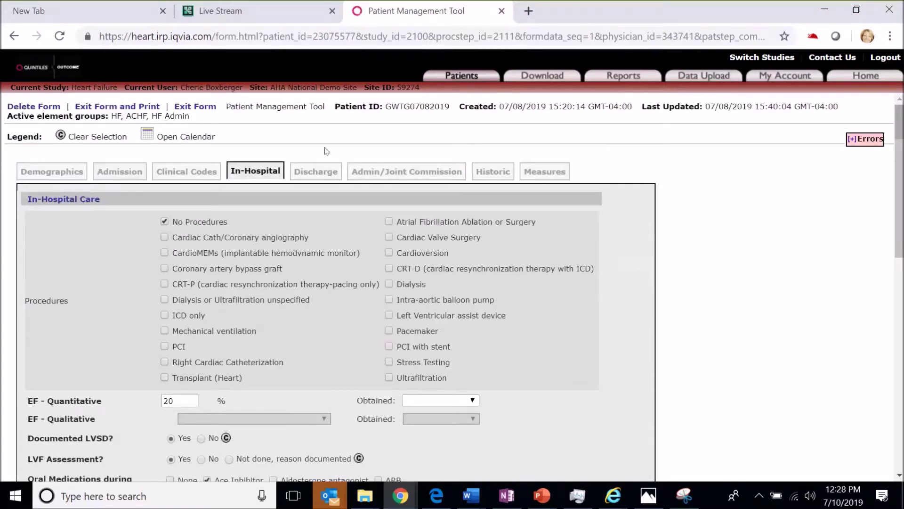
left_click(320, 172)
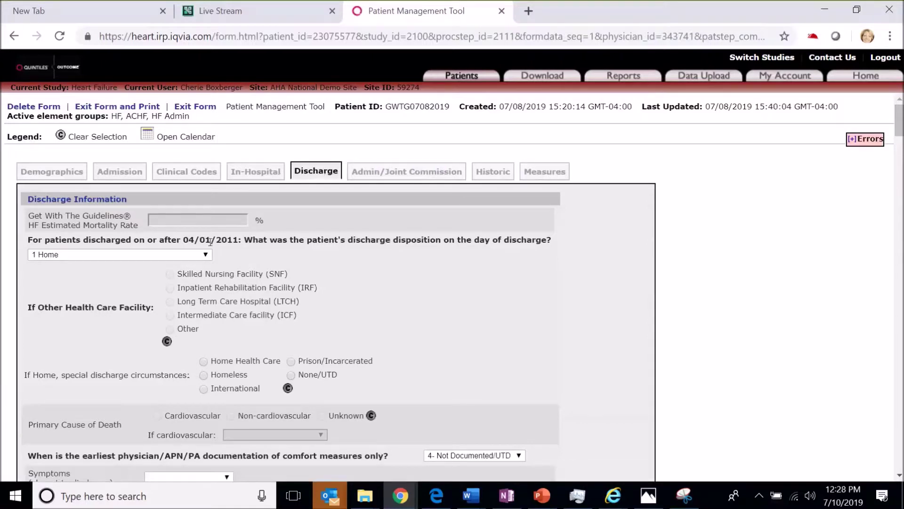
Change the discharge disposition to '6 Expired'.
left_click(208, 254)
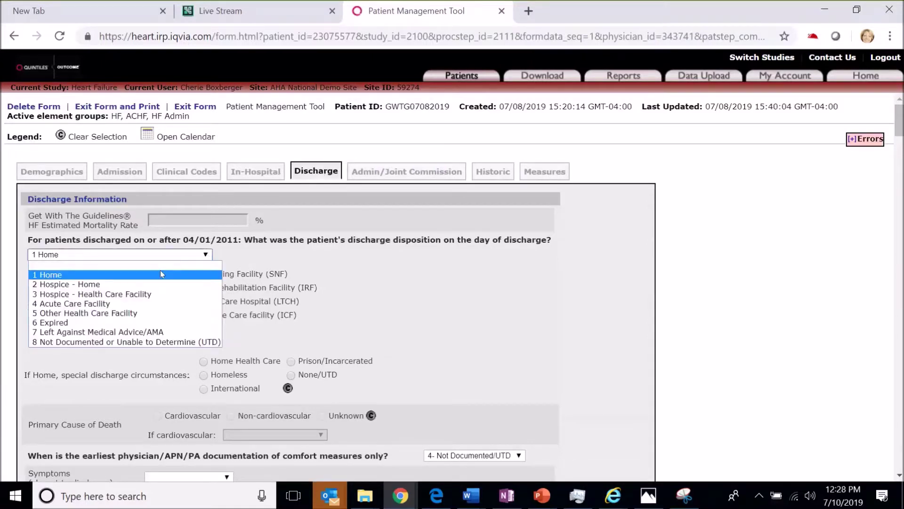
left_click(130, 278)
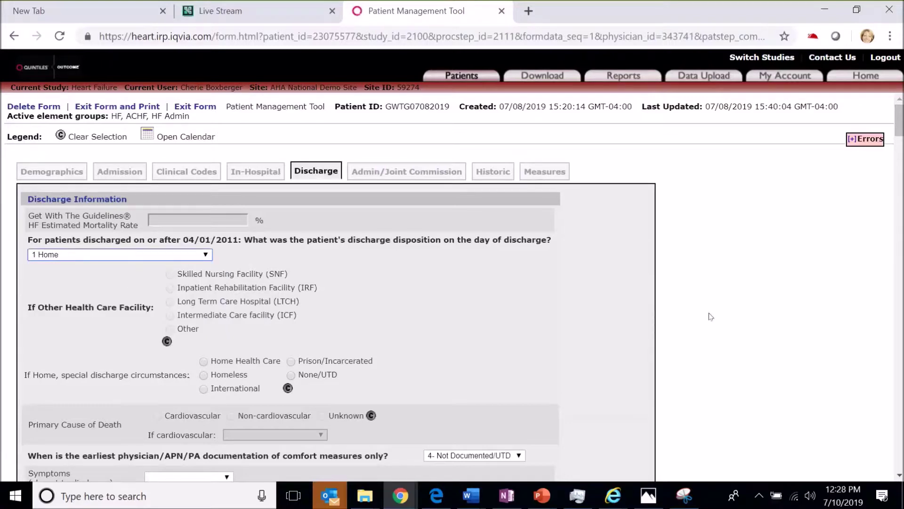
key("Down")
key("Down")
key("Down")
key("Down")
key("Down")
Scroll through Discharge Medications down to Other Therapies, answered No for ICD and CRT options.
scroll(899, 471, "down", 7)
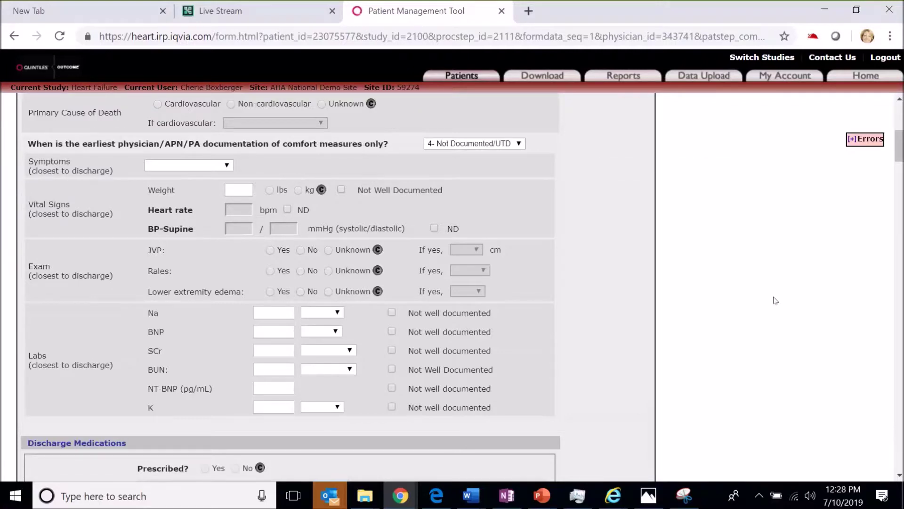
left_click(900, 476)
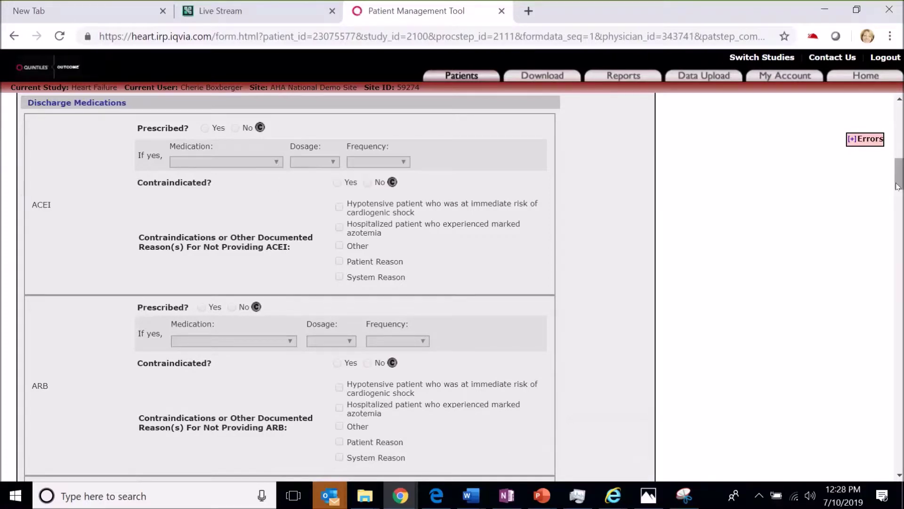
left_click_drag(897, 187, 898, 216)
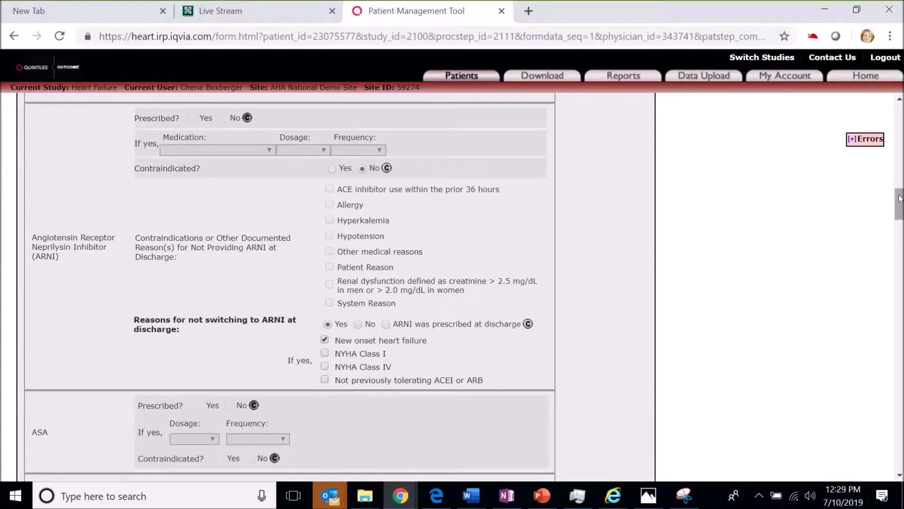
left_click_drag(899, 198, 901, 273)
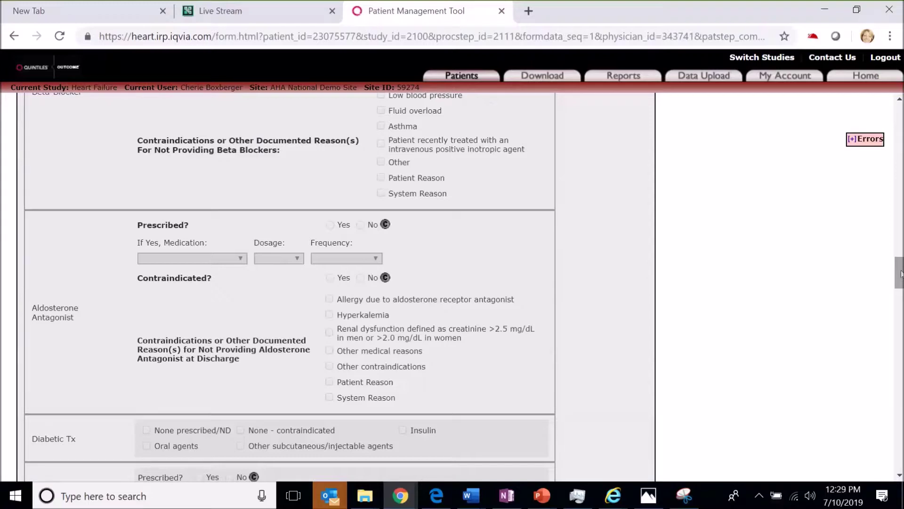
left_click_drag(901, 273, 901, 352)
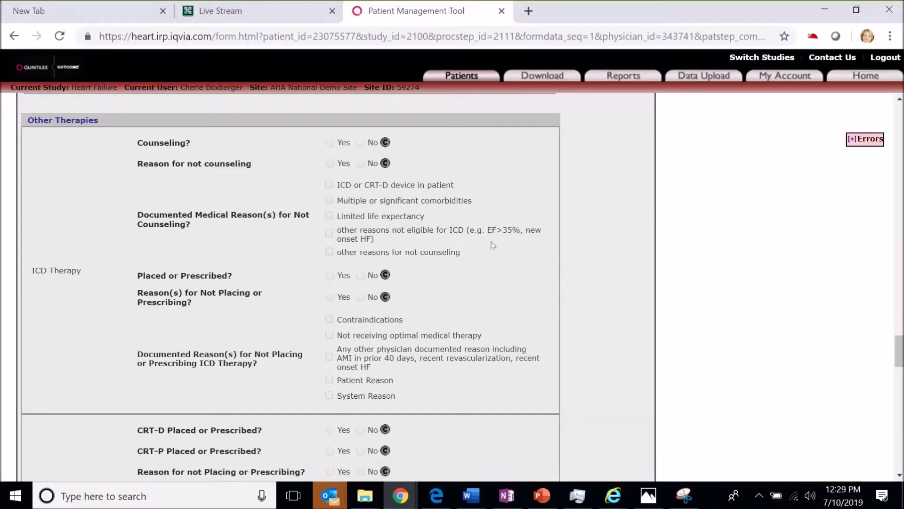
left_click_drag(901, 348, 901, 404)
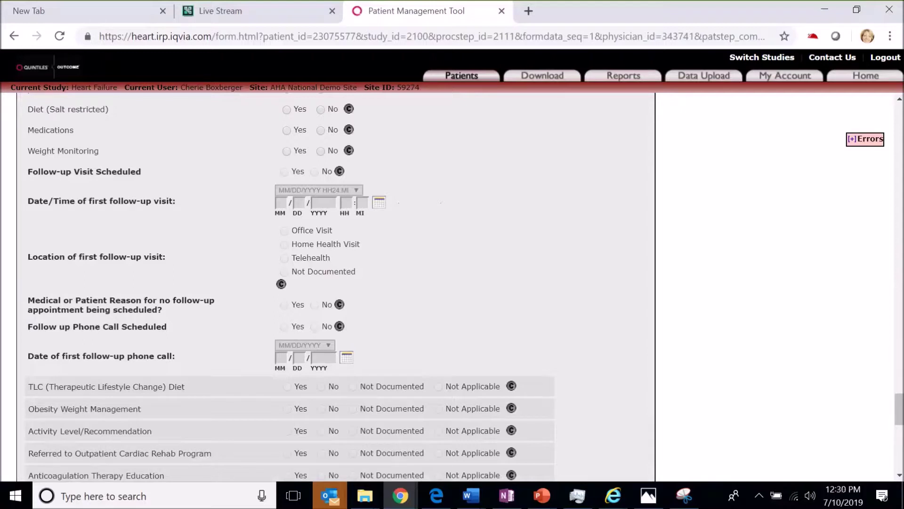
left_click_drag(899, 409, 899, 437)
scroll(203, 195, "down", 3)
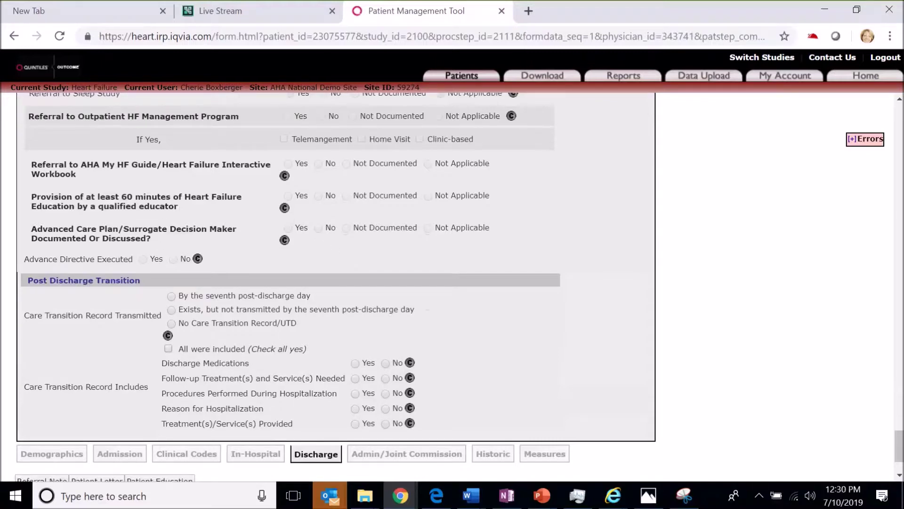
left_click_drag(900, 445, 899, 99)
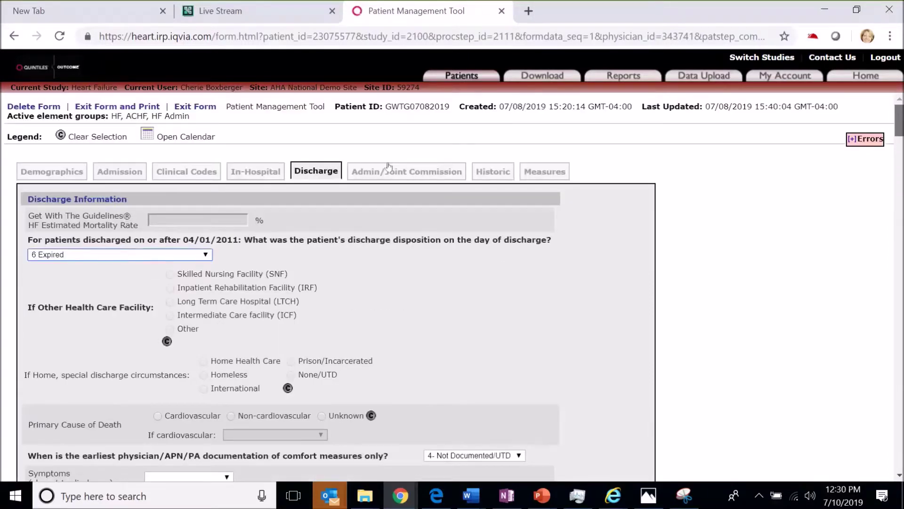
Move through Admin/Joint Commission to the Measures tab, where the form status is Complete.
left_click(438, 175)
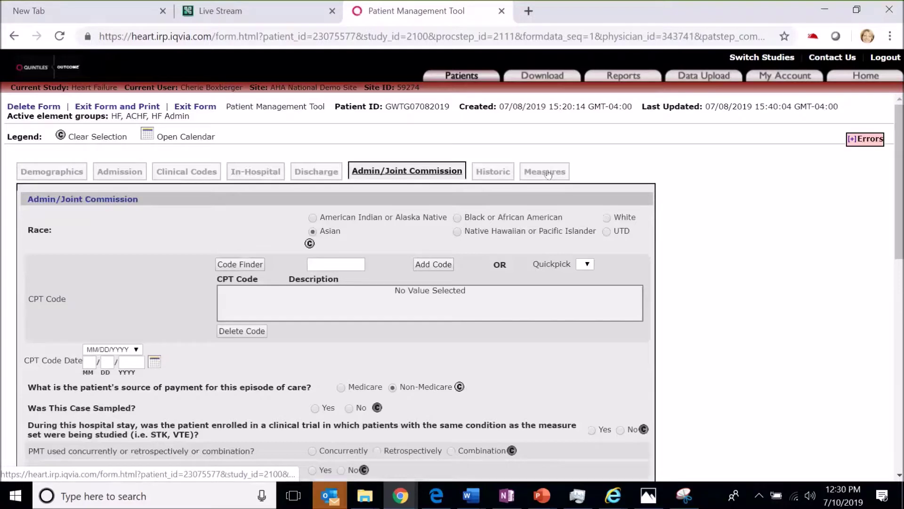
left_click(547, 175)
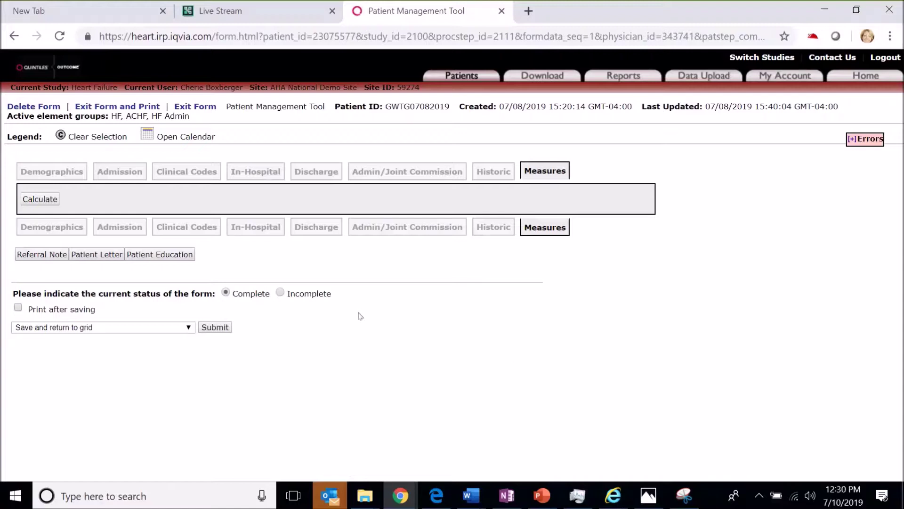
Calculate the patient's measures and scroll the table to confirm each reads Excluded.
left_click(39, 200)
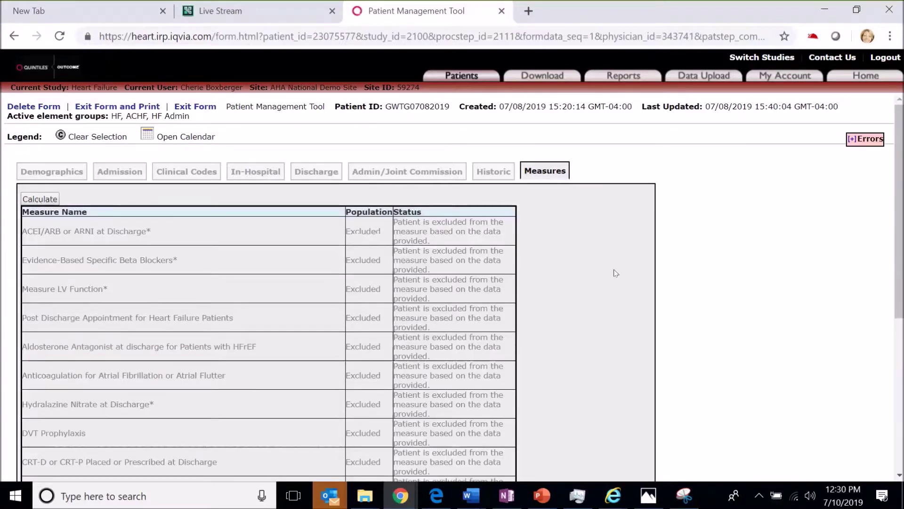
scroll(616, 274, "down", 5)
scroll(330, 282, "down", 1)
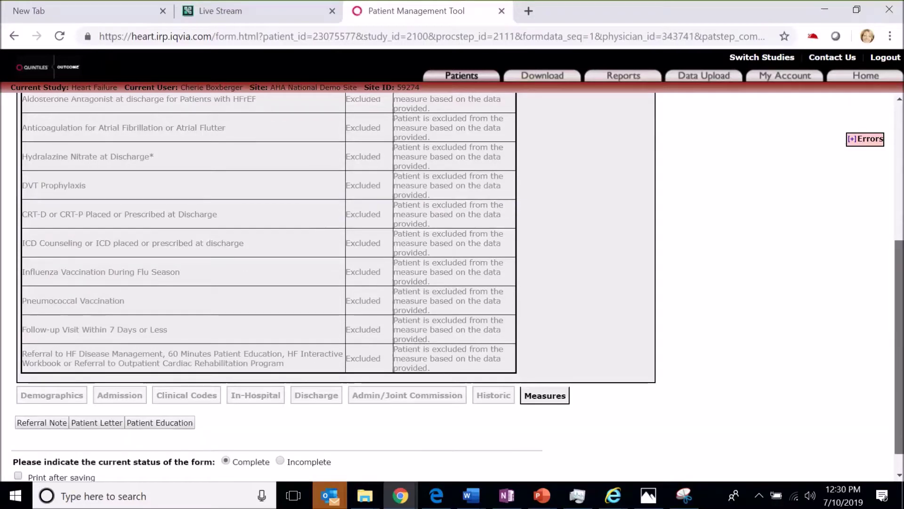
scroll(330, 283, "up", 3)
scroll(329, 282, "up", 3)
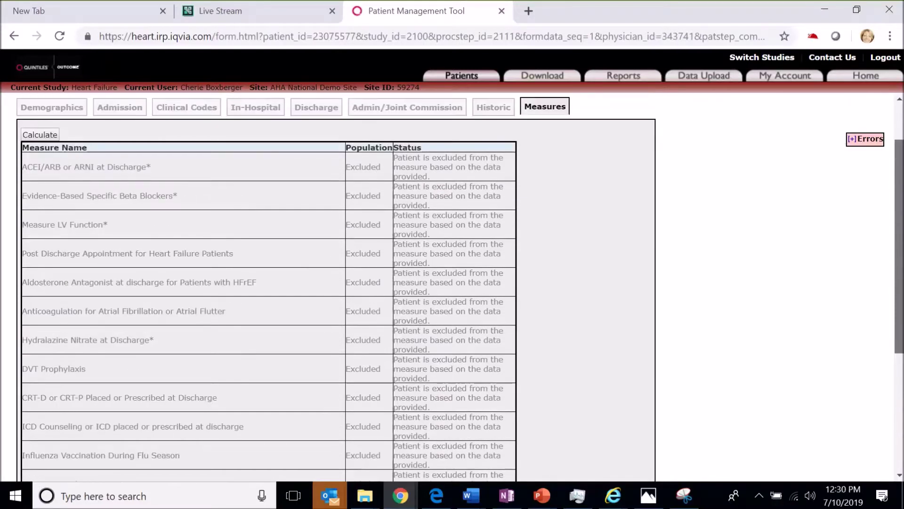
scroll(330, 283, "down", 2)
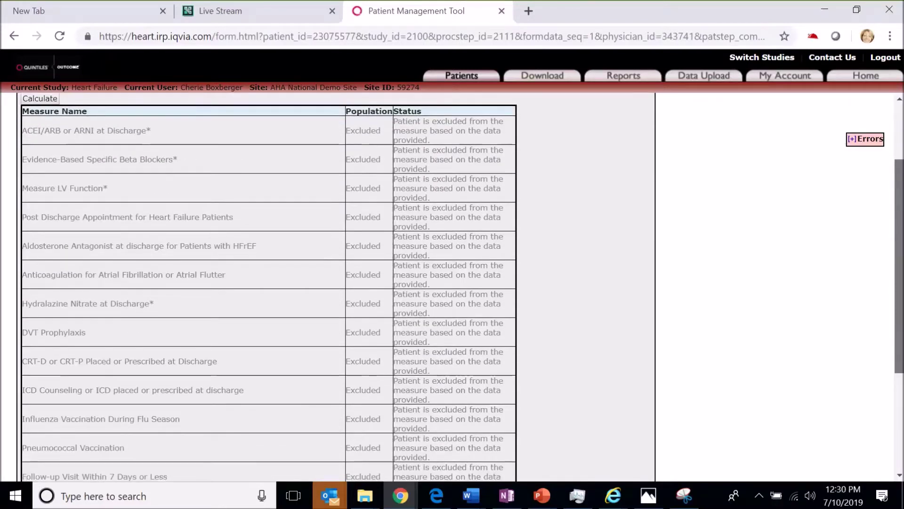
scroll(330, 282, "down", 2)
scroll(330, 283, "up", 1)
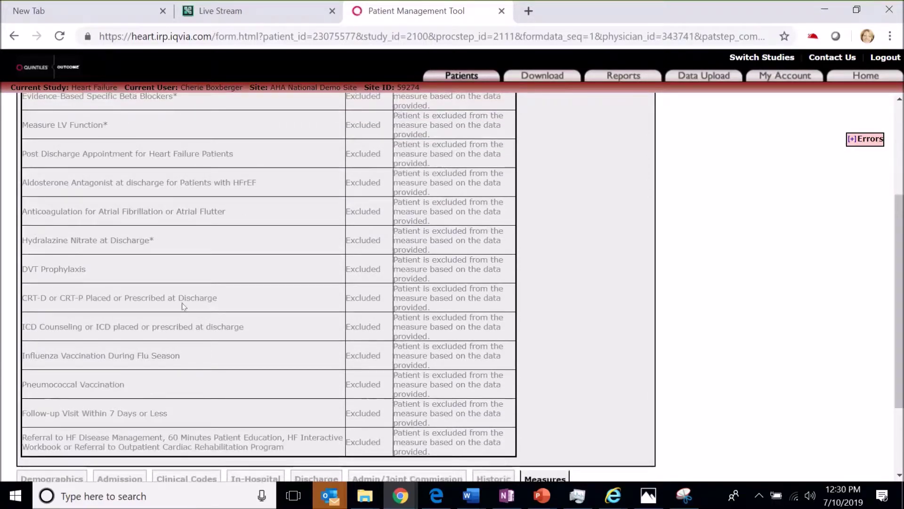
scroll(901, 328, "down", 1)
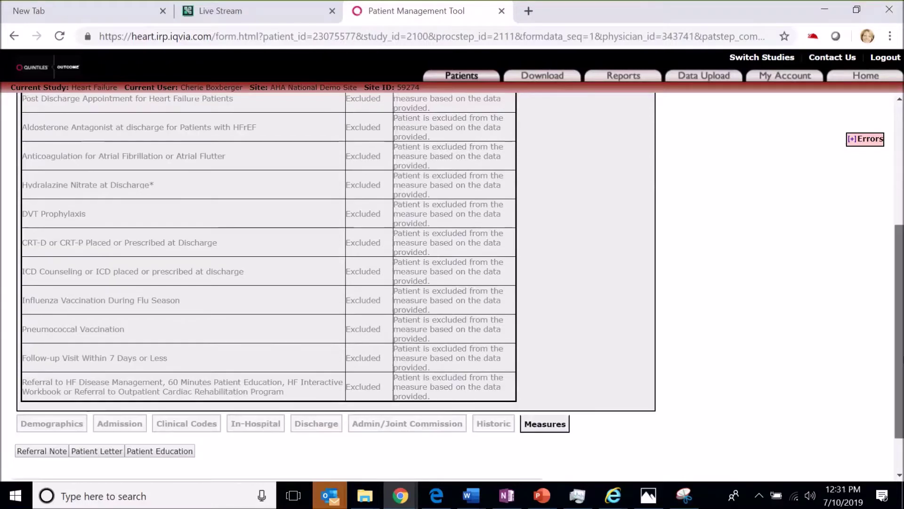
scroll(900, 329, "up", 5)
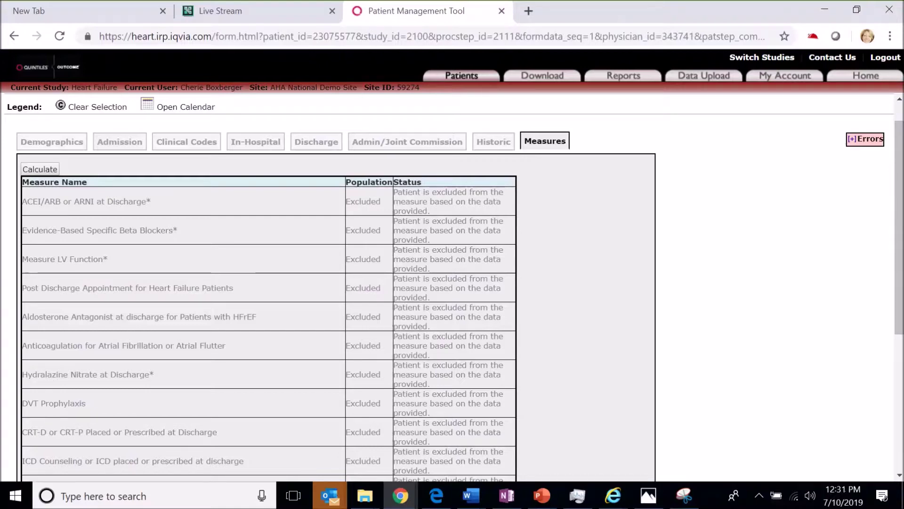
scroll(902, 315, "down", 4)
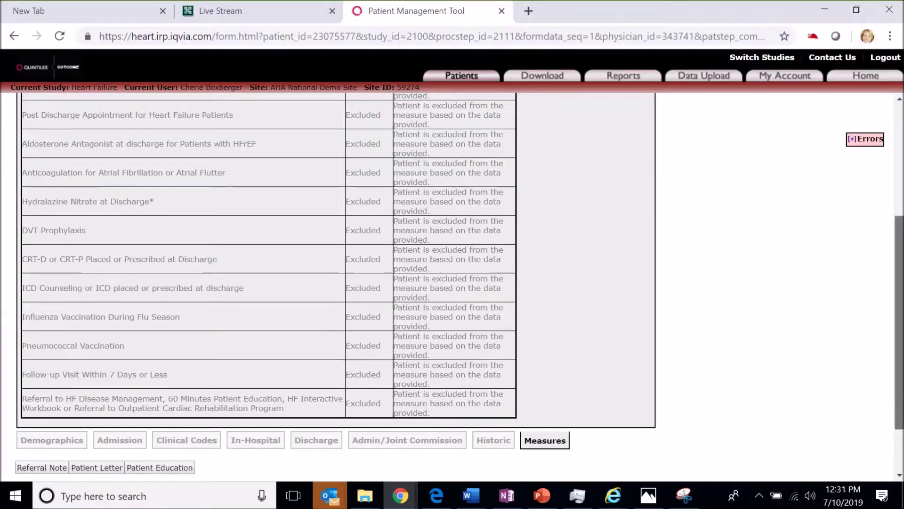
scroll(900, 320, "down", 2)
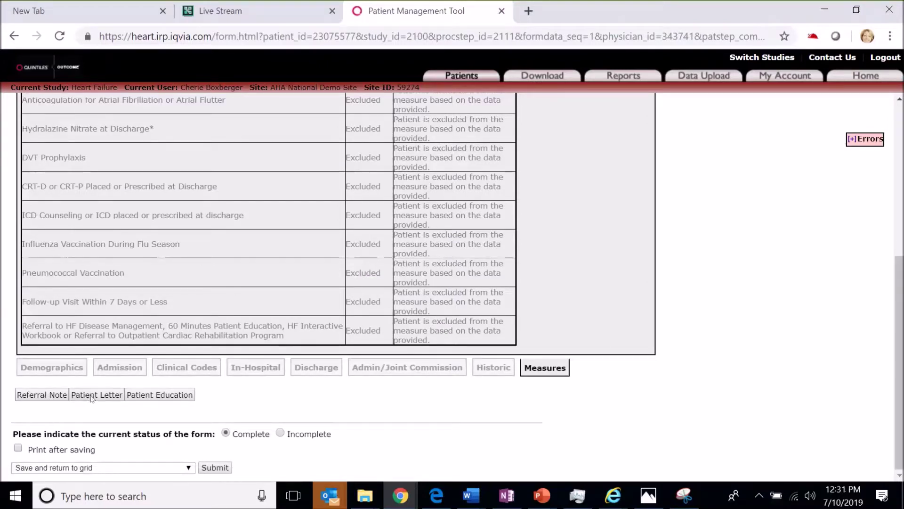
left_click(43, 395)
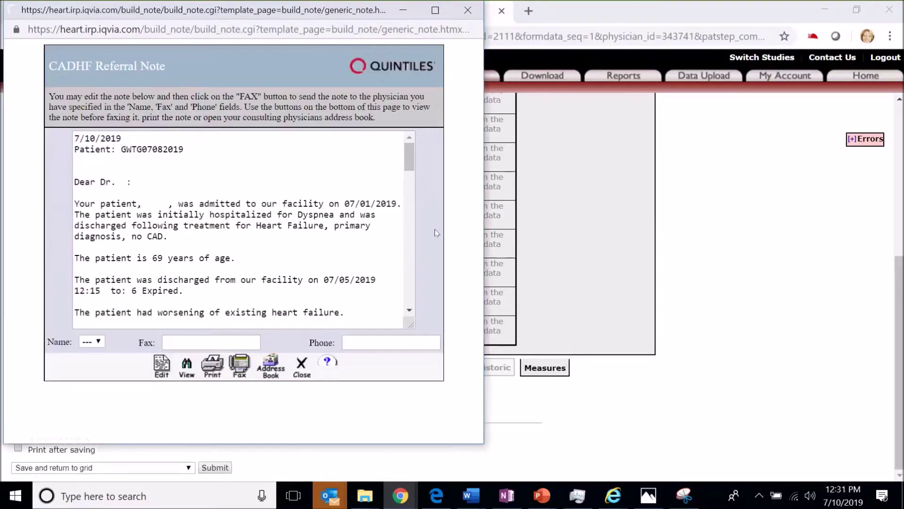
scroll(411, 189, "down", 2)
scroll(411, 184, "down", 12)
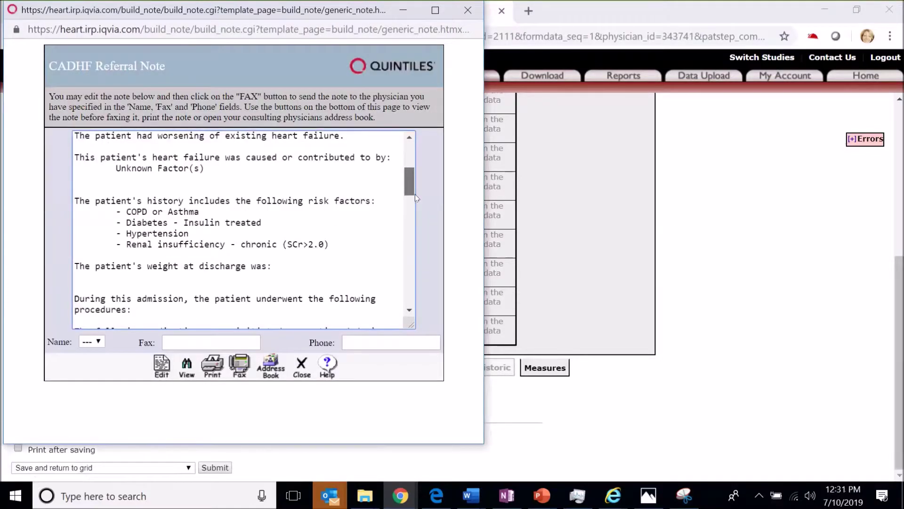
left_click_drag(426, 240, 425, 154)
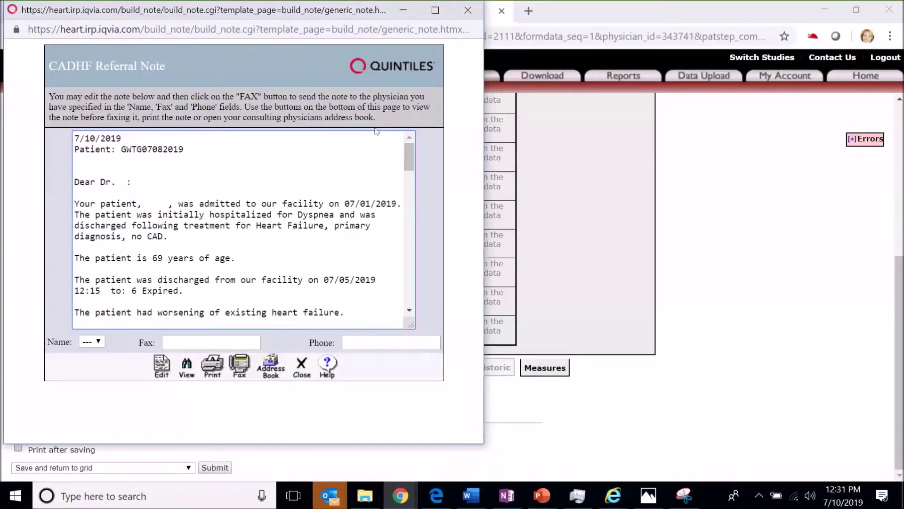
left_click(561, 234)
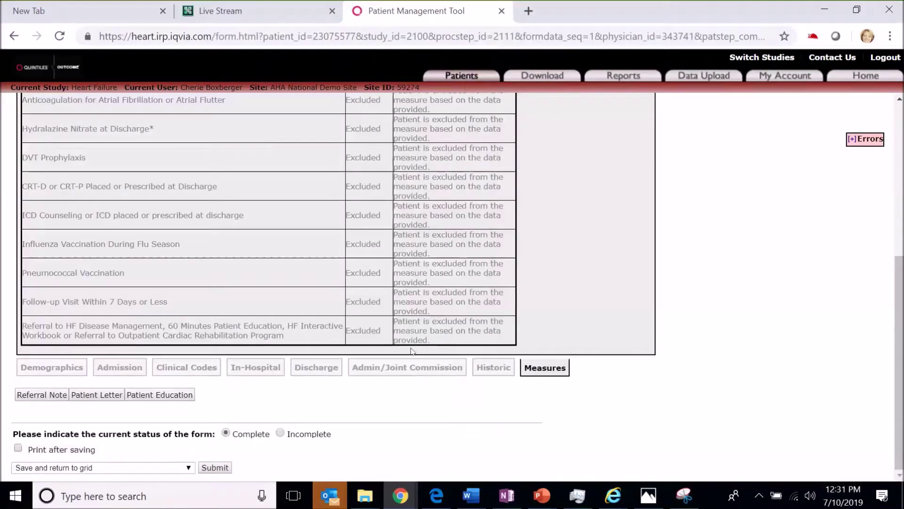
Open a PDF of the Heart Failure, Aldosterone Antagonist and Hydralazine education sheets and scroll it.
left_click(143, 396)
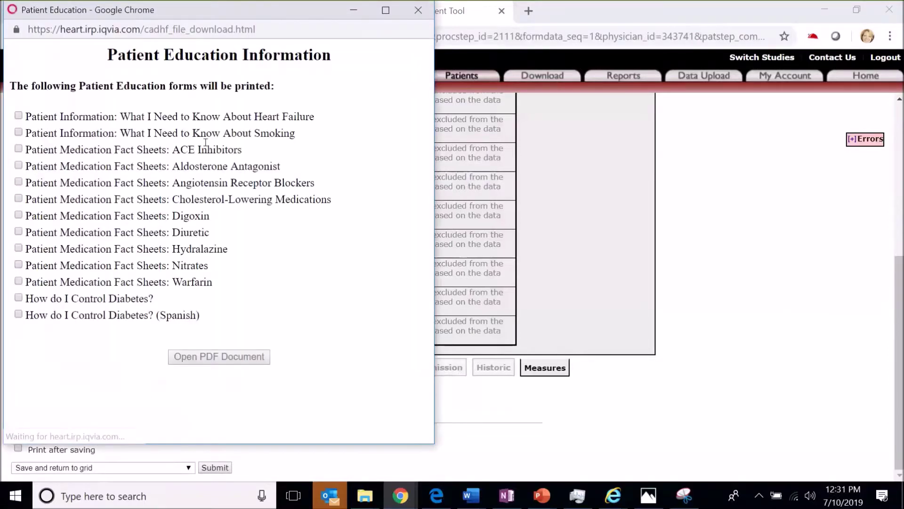
left_click(19, 116)
left_click(18, 166)
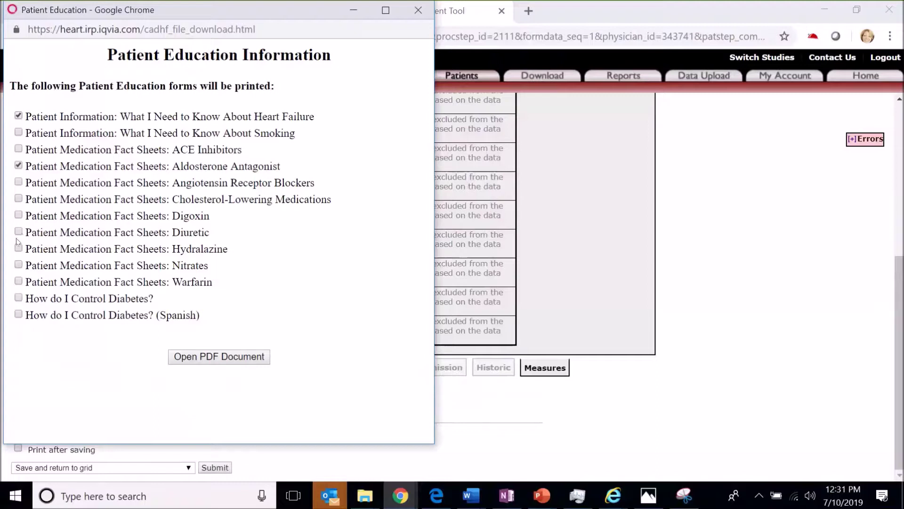
left_click(209, 357)
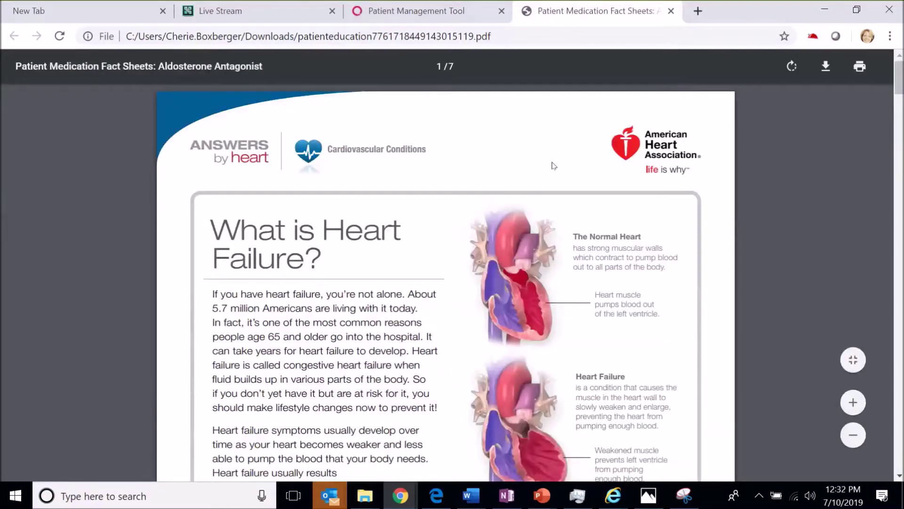
scroll(554, 165, "down", 14)
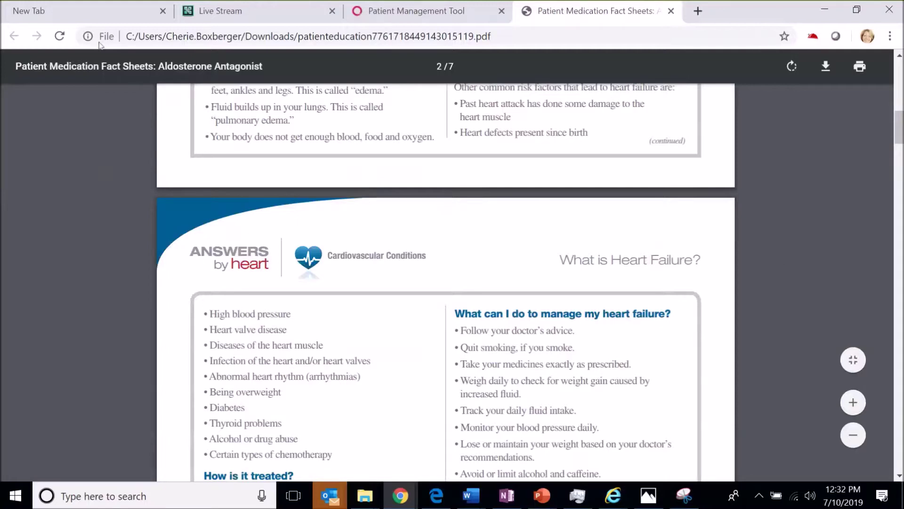
left_click(360, 10)
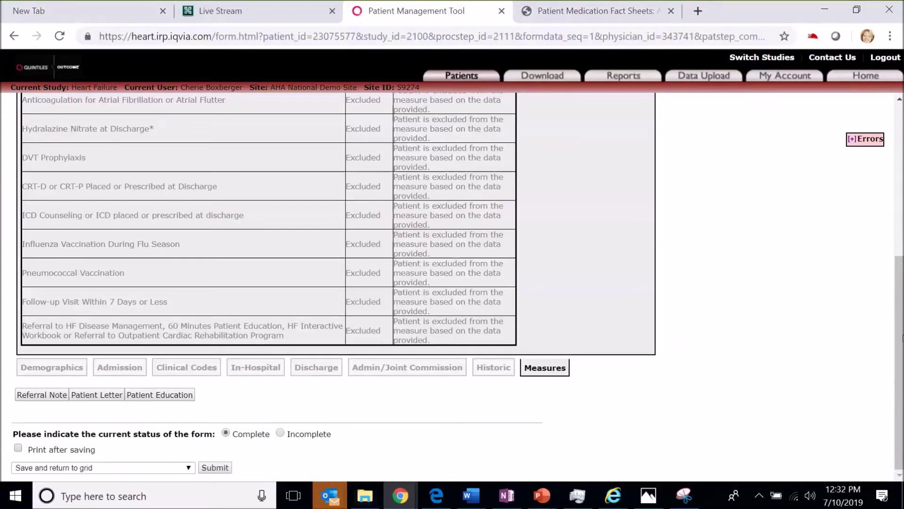
Go back to the patient's Measures page, scrolled to the top, with every measure Excluded.
left_click_drag(901, 334, 901, 182)
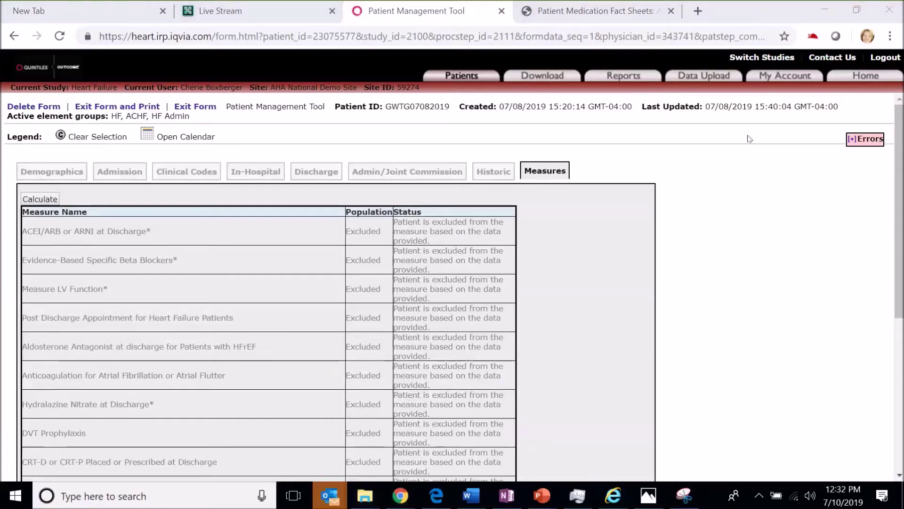
left_click(848, 254)
key("ctrl+a")
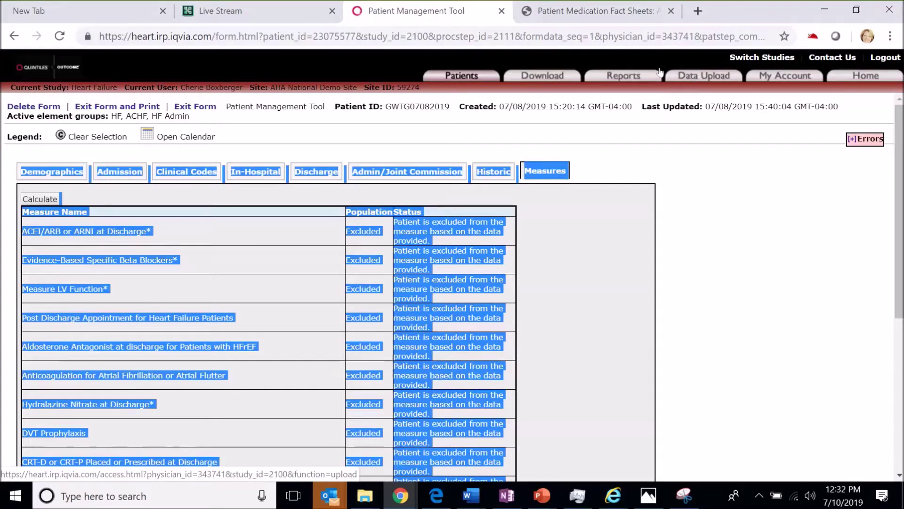
Open the Configurable Measure Reports builder and turn on Aggregate results.
left_click(613, 81)
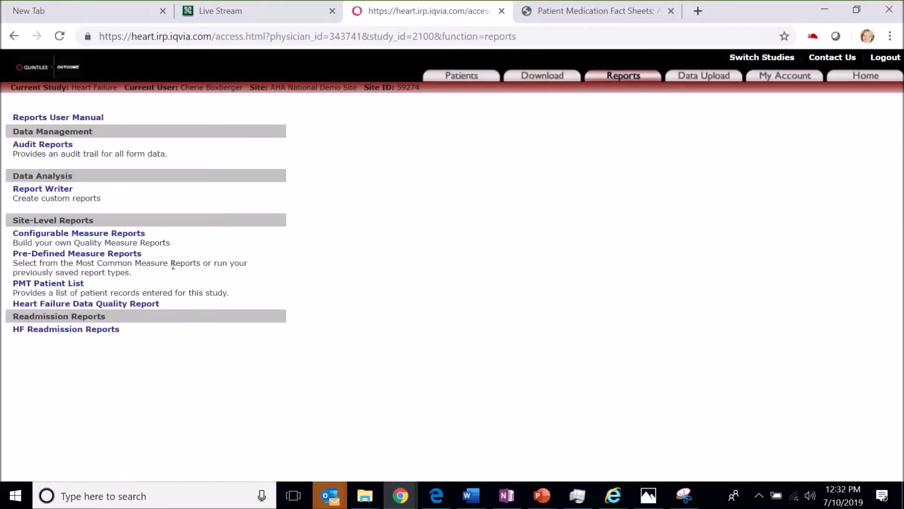
left_click(97, 234)
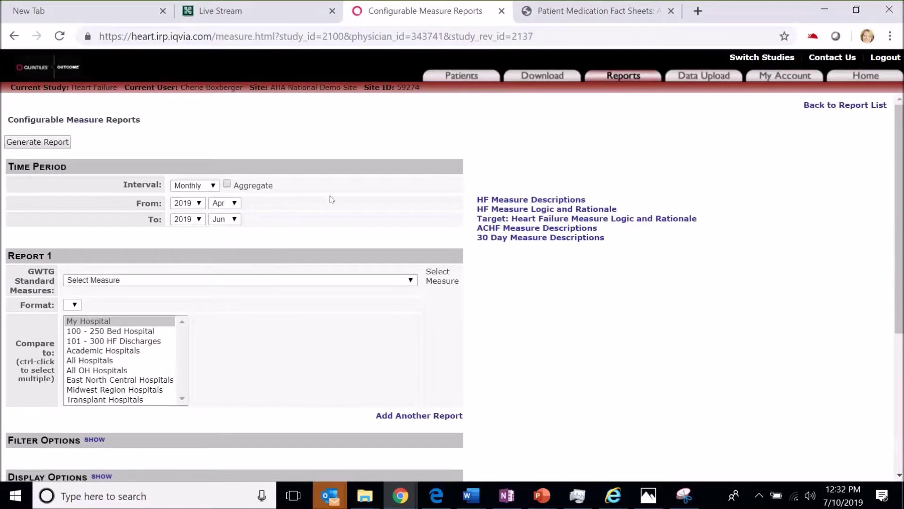
left_click(201, 203)
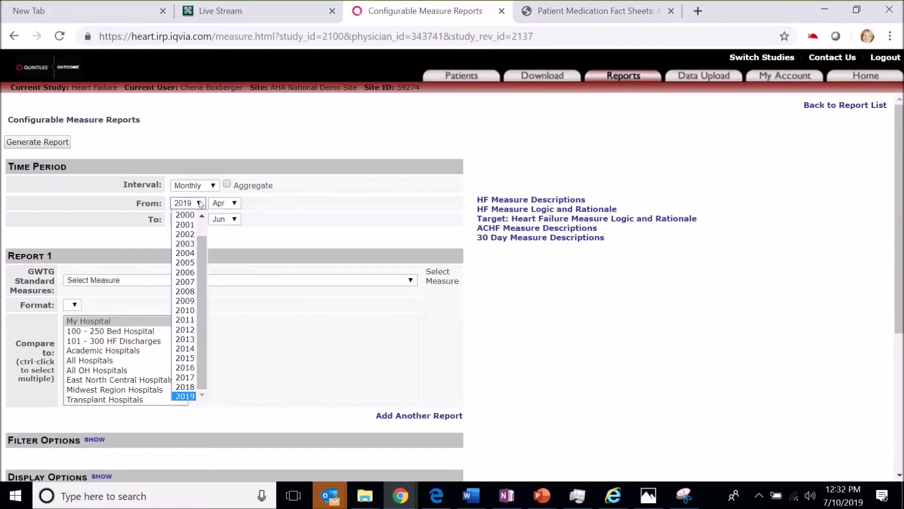
scroll(189, 302, "up", 1)
left_click(191, 217)
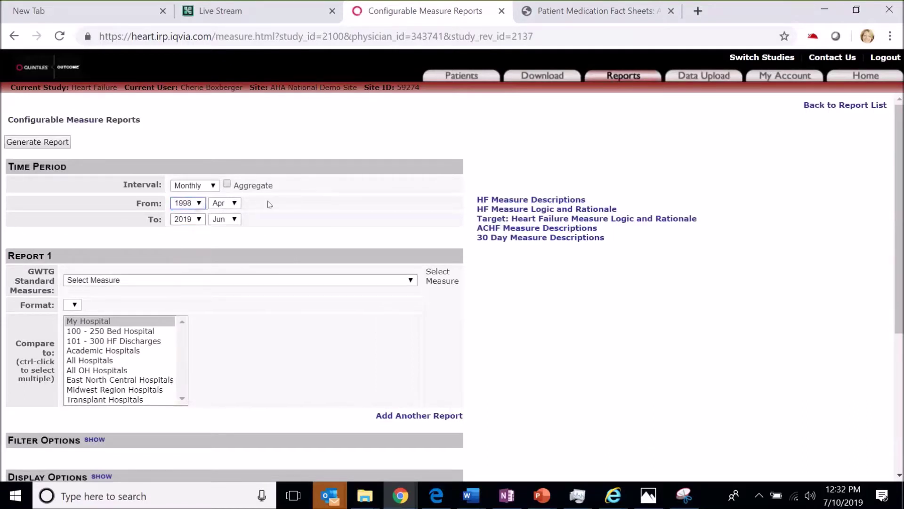
left_click(227, 184)
Set the reporting interval to Annually, starting from 2006.
left_click(213, 186)
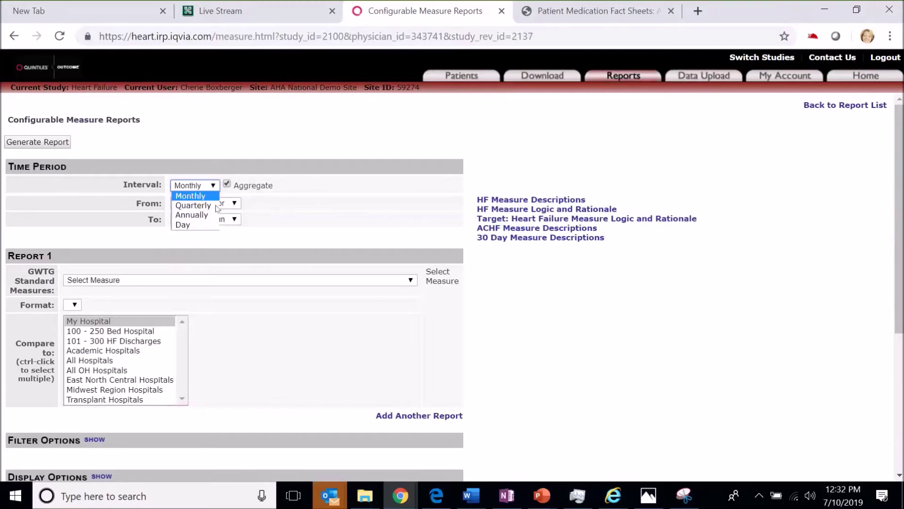
left_click(217, 215)
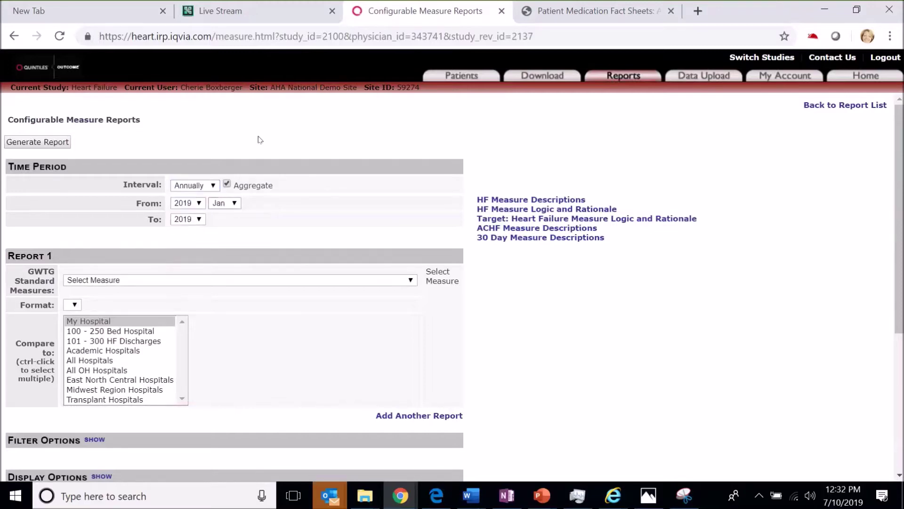
left_click(199, 203)
scroll(188, 283, "up", 1)
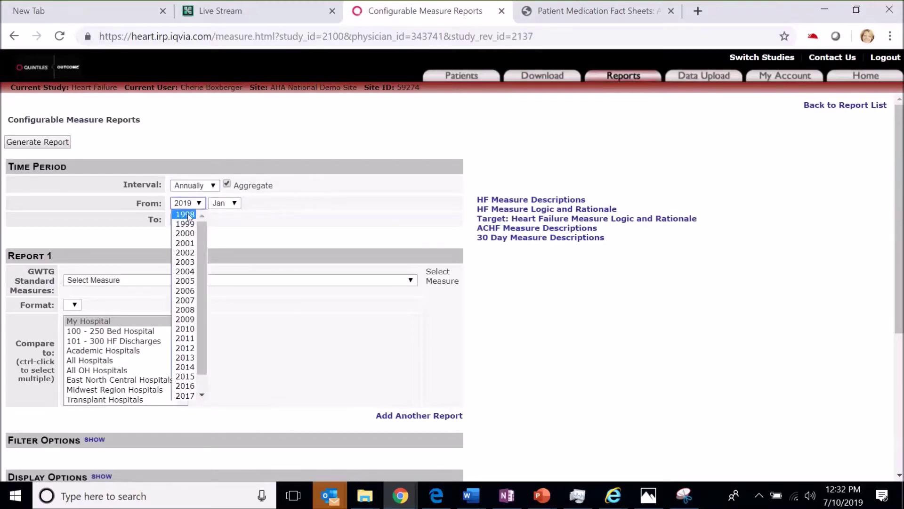
left_click(196, 290)
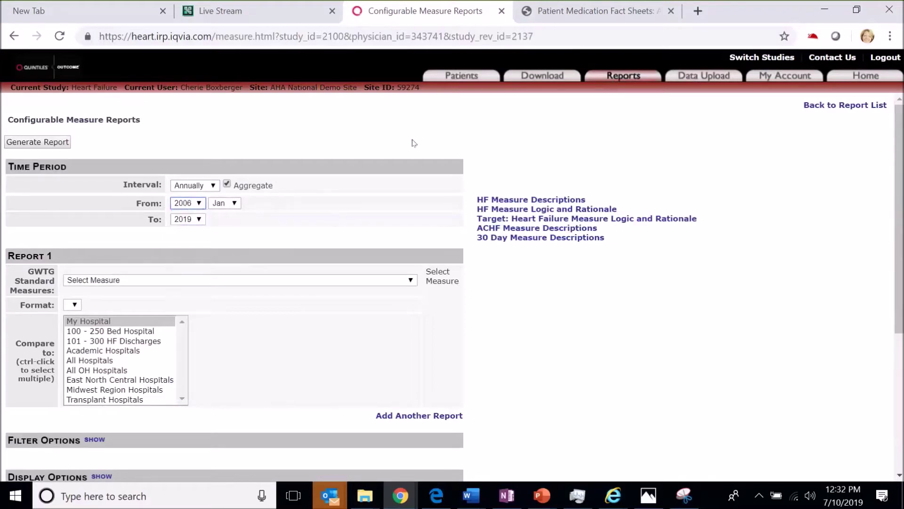
left_click(214, 288)
left_click(212, 284)
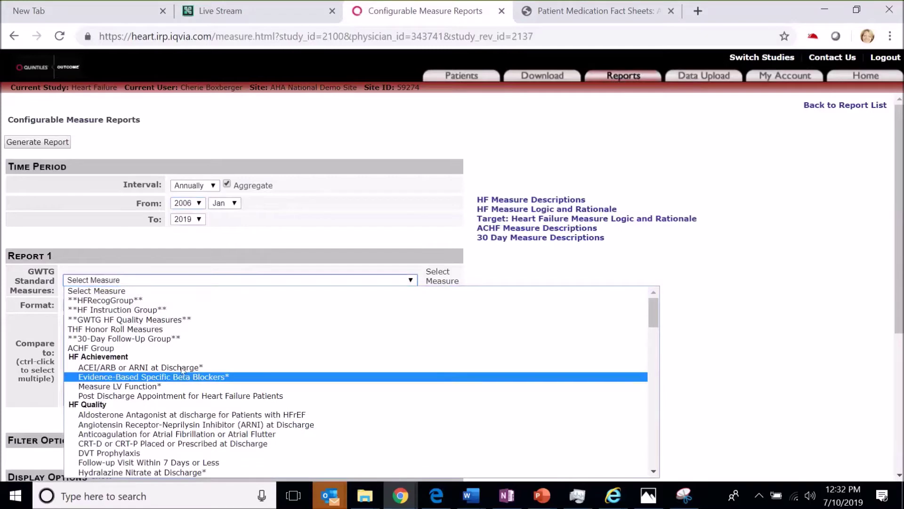
Generate an ACEI/ARB or ARNI at Discharge* report for My Hospital and 101 - 300 HF Discharges.
left_click(184, 366)
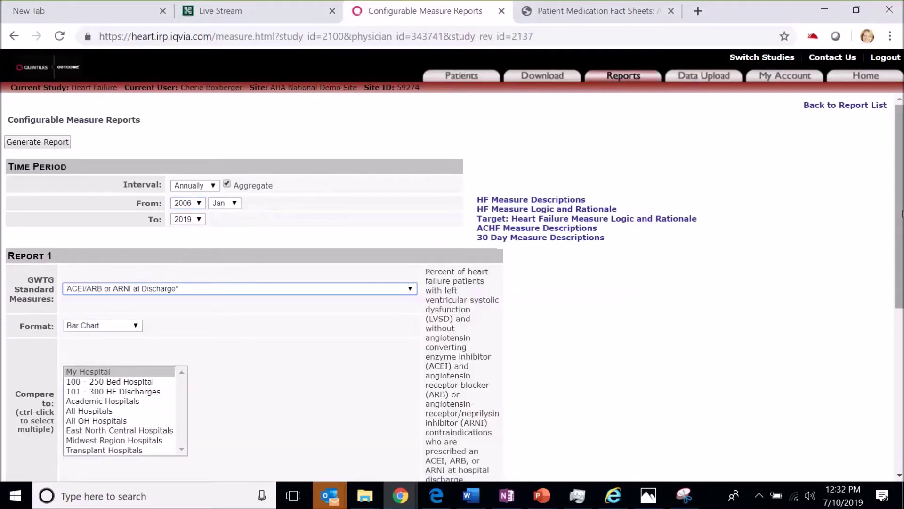
scroll(336, 194, "down", 3)
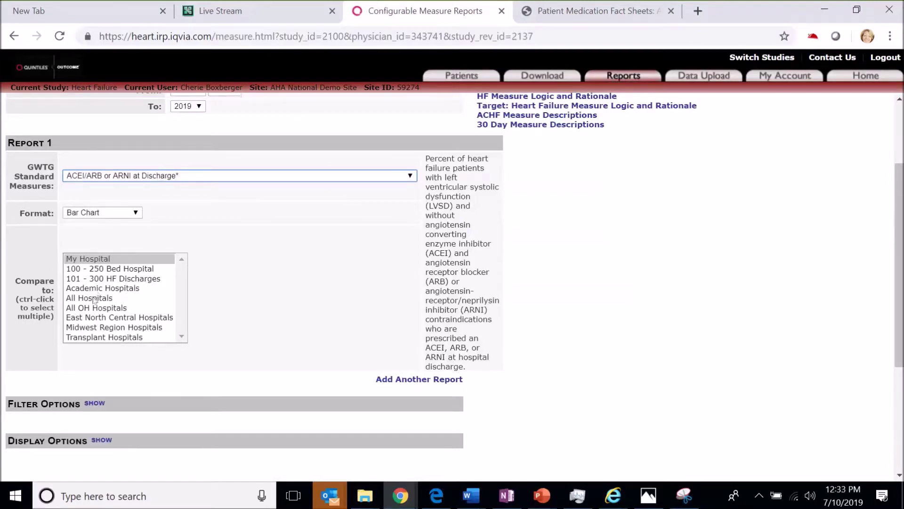
left_click(95, 299, "ctrl")
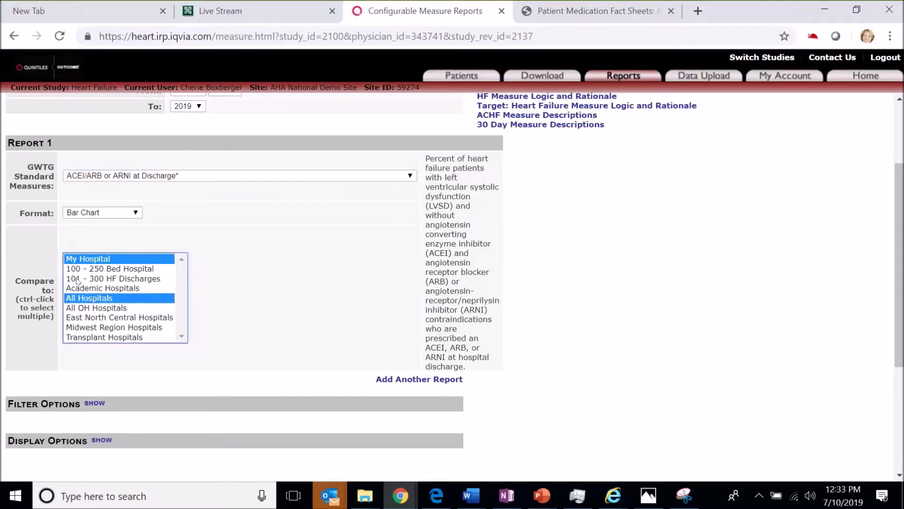
left_click(78, 281)
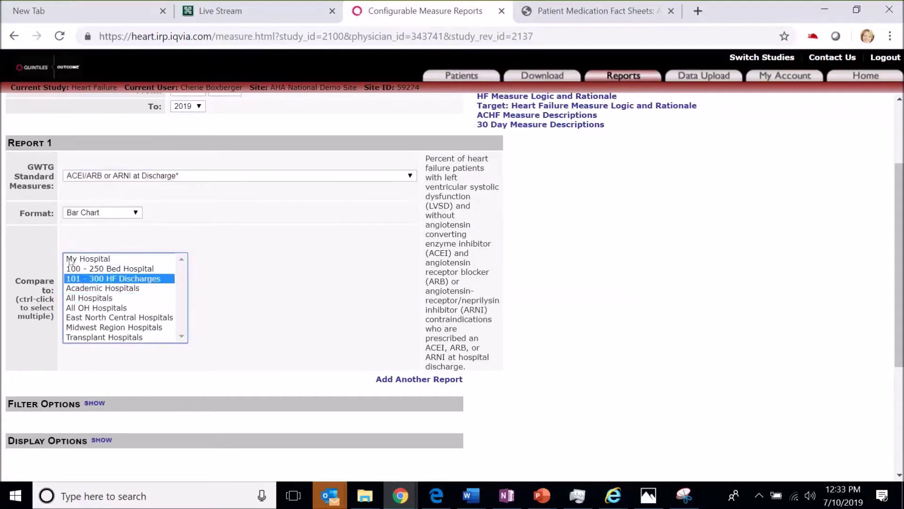
left_click(70, 260)
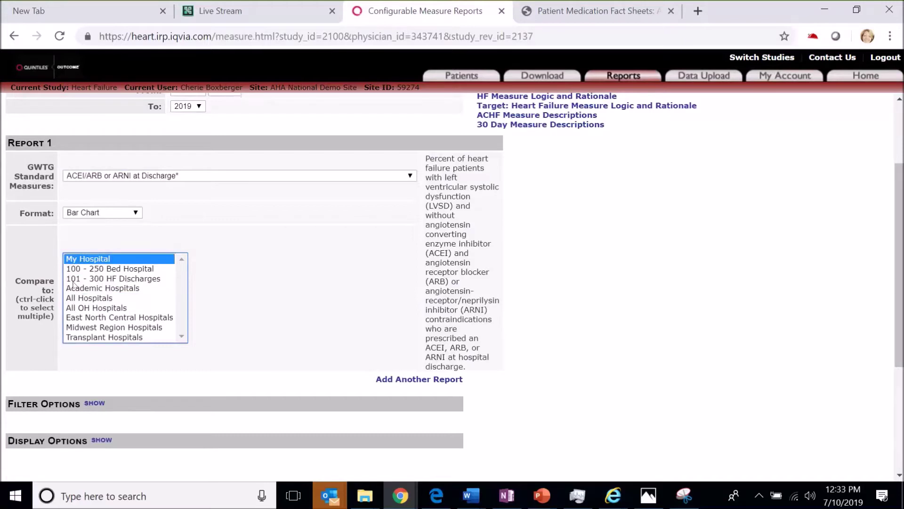
left_click(75, 280, "ctrl")
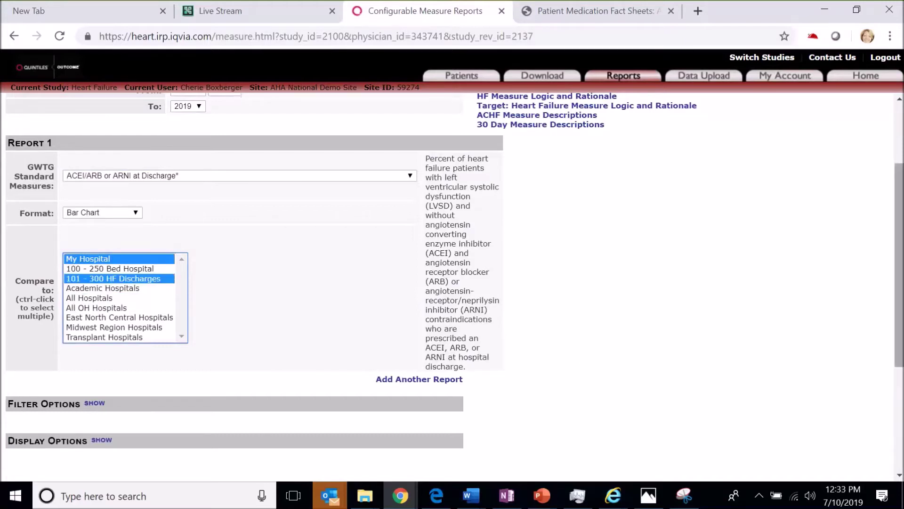
scroll(47, 151, "up", 3)
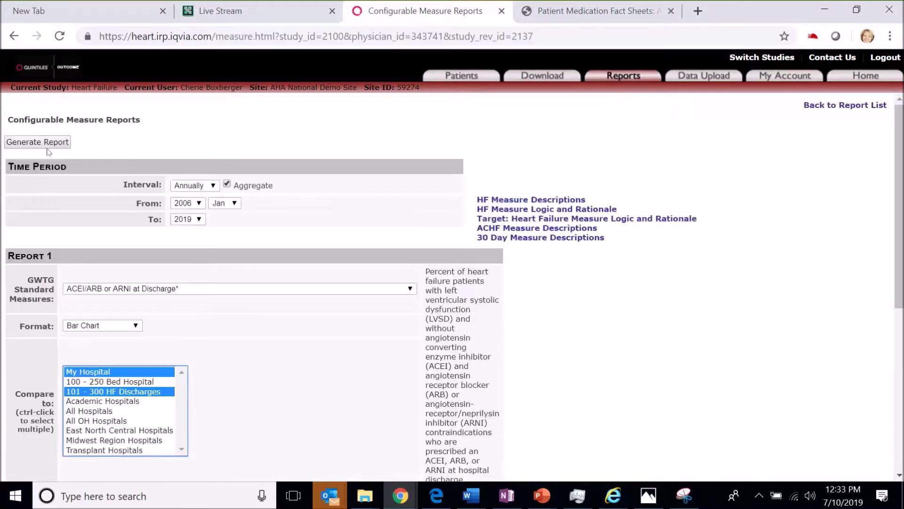
left_click(36, 146)
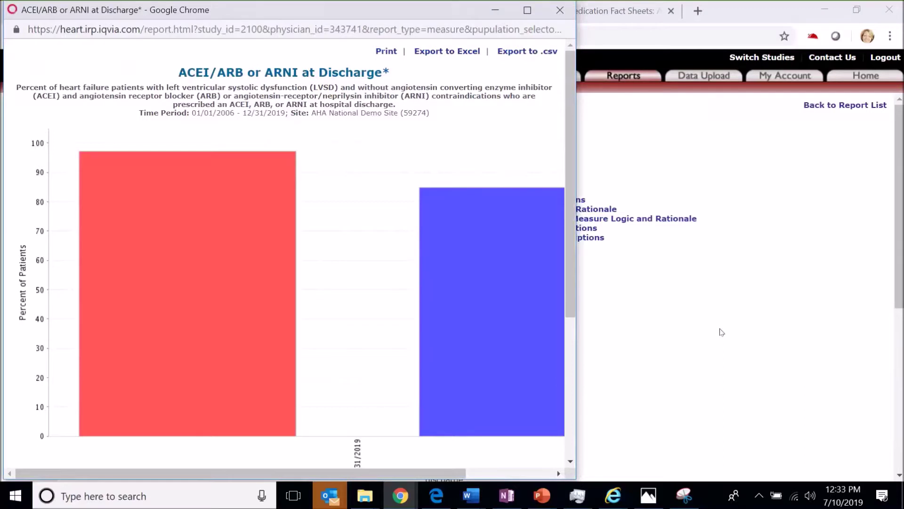
Maximize the report and read the benchmark table: My Hospital 97.0% versus 84.7%.
key("super+Up")
scroll(492, 417, "down", 4)
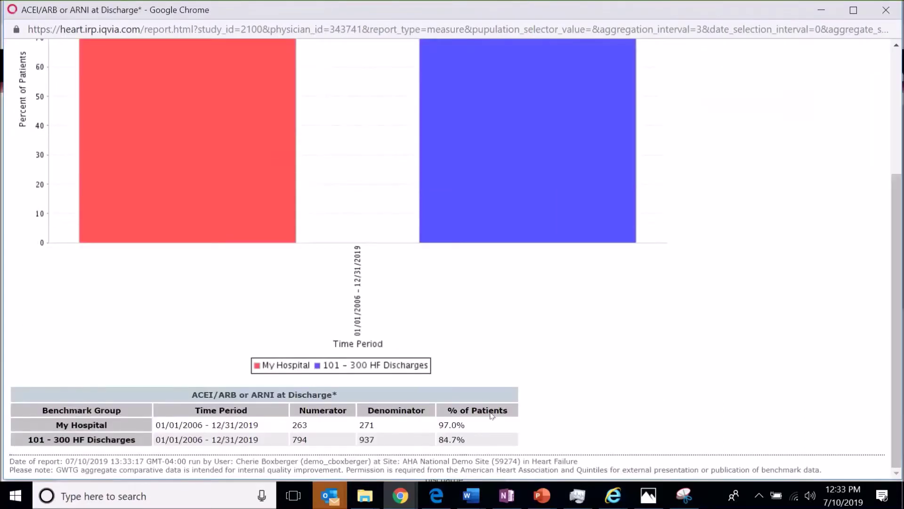
triple_click(477, 445)
left_click_drag(898, 218, 897, 95)
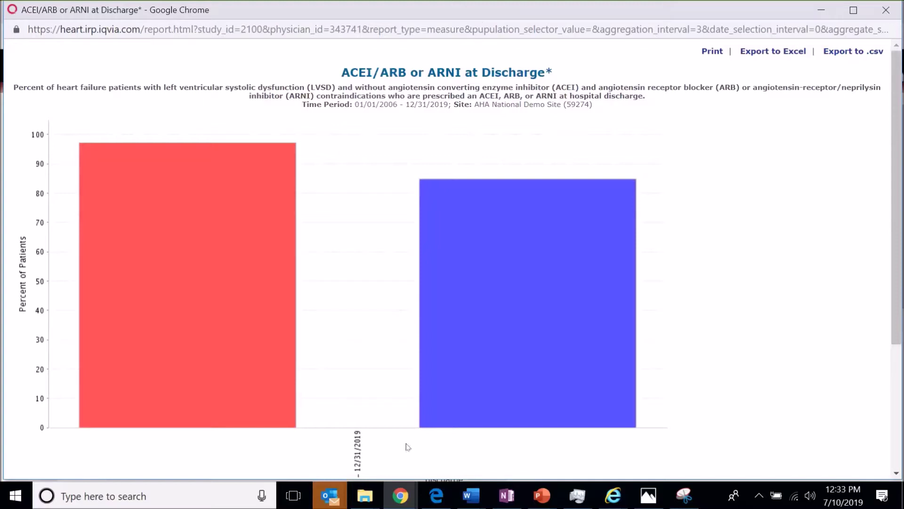
Switch back to the main window showing the Report List.
left_click(404, 503)
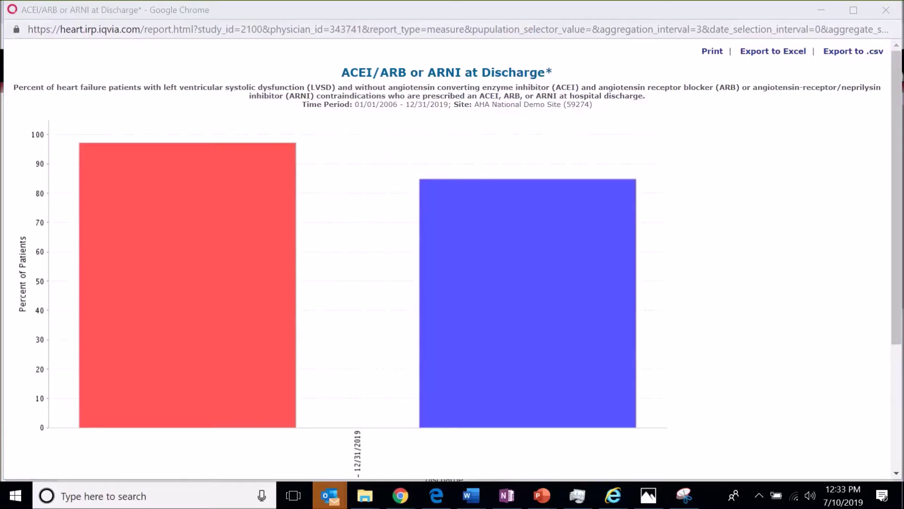
left_click(19, 12)
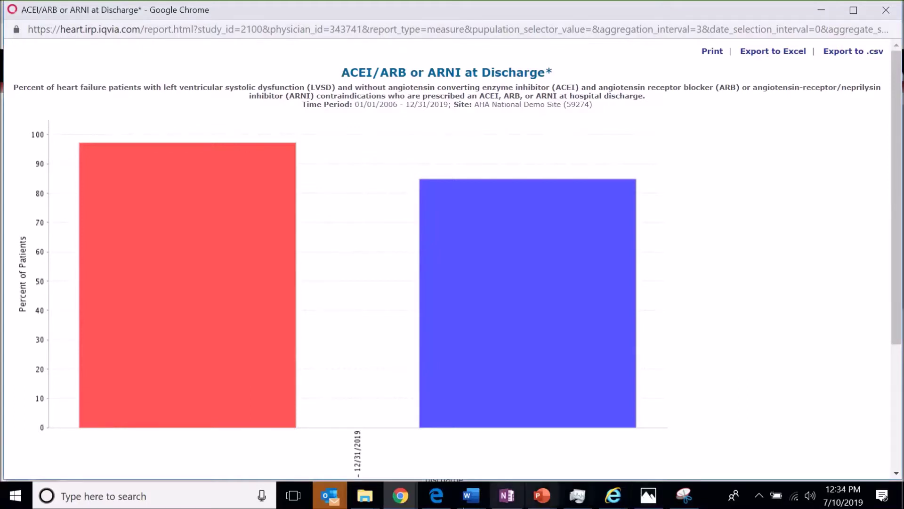
left_click(401, 497)
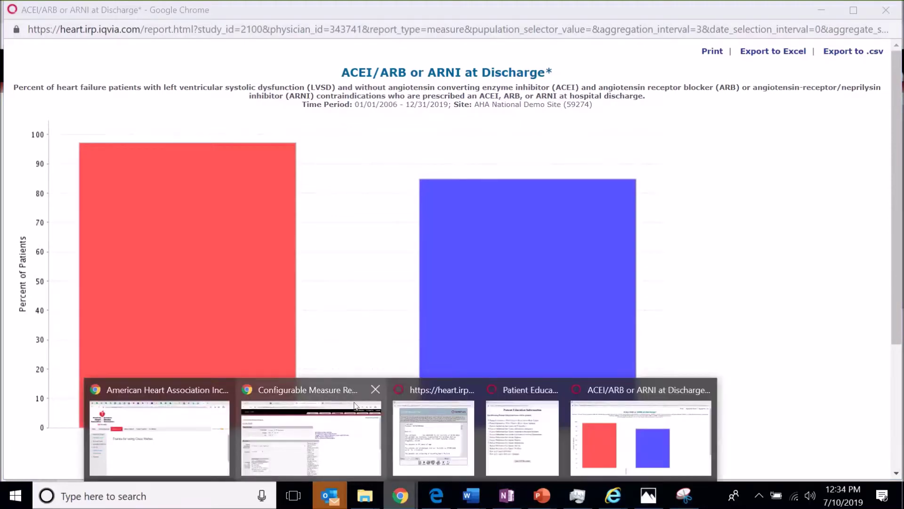
left_click(356, 406)
Reopen the configurable report builder with a 2006 start year and aggregated results.
left_click(623, 75)
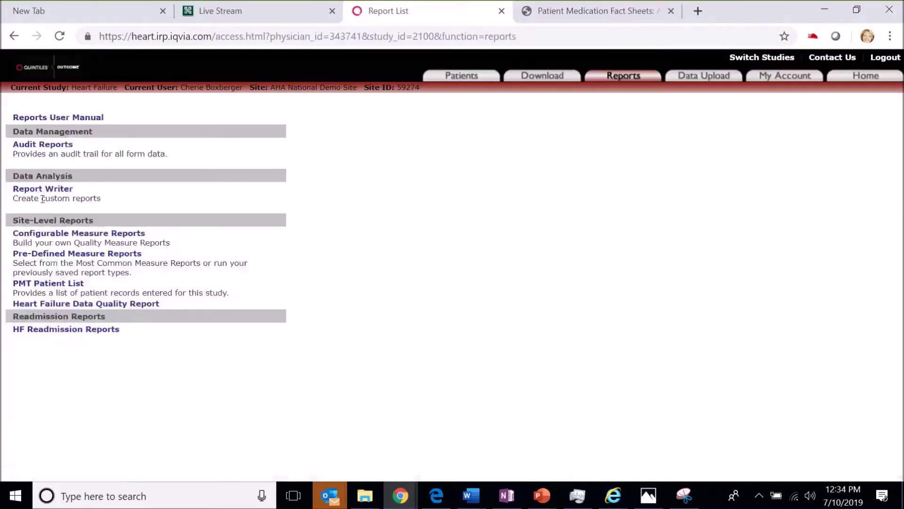
left_click(48, 234)
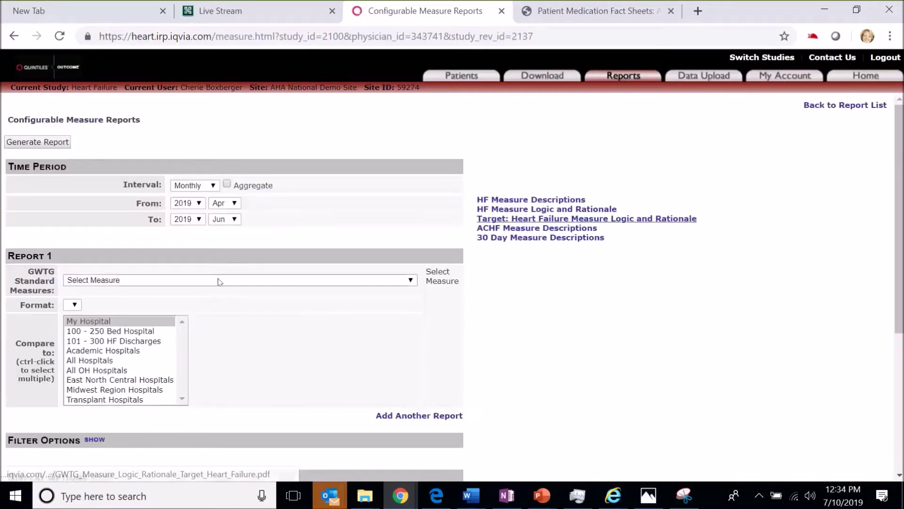
right_click(218, 282)
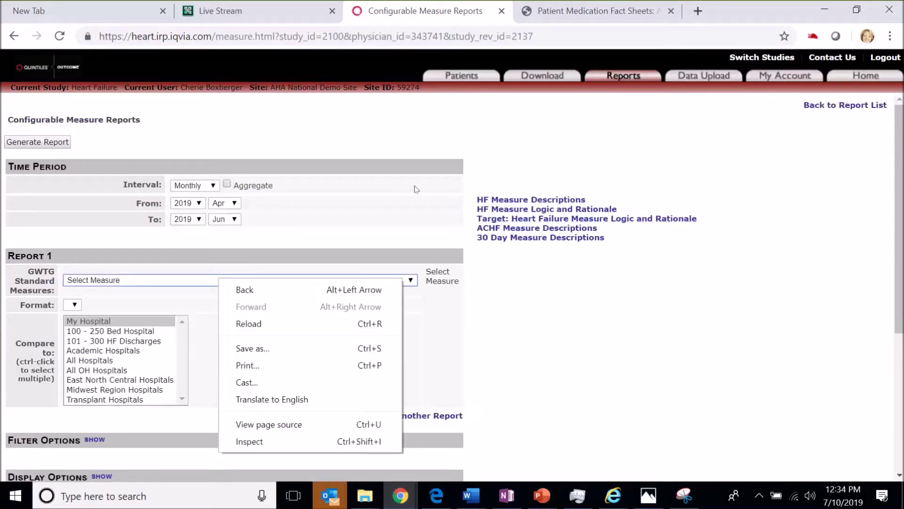
left_click(343, 204)
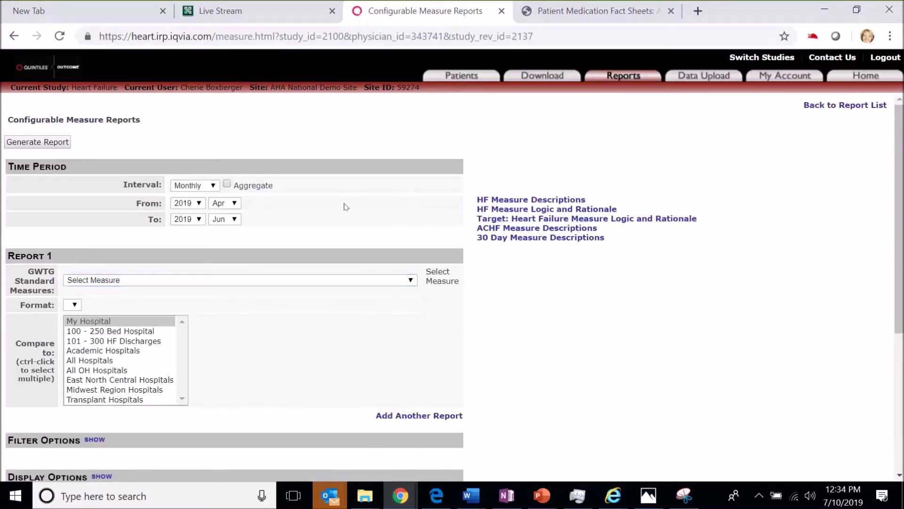
left_click(199, 204)
left_click(184, 273)
left_click(227, 184)
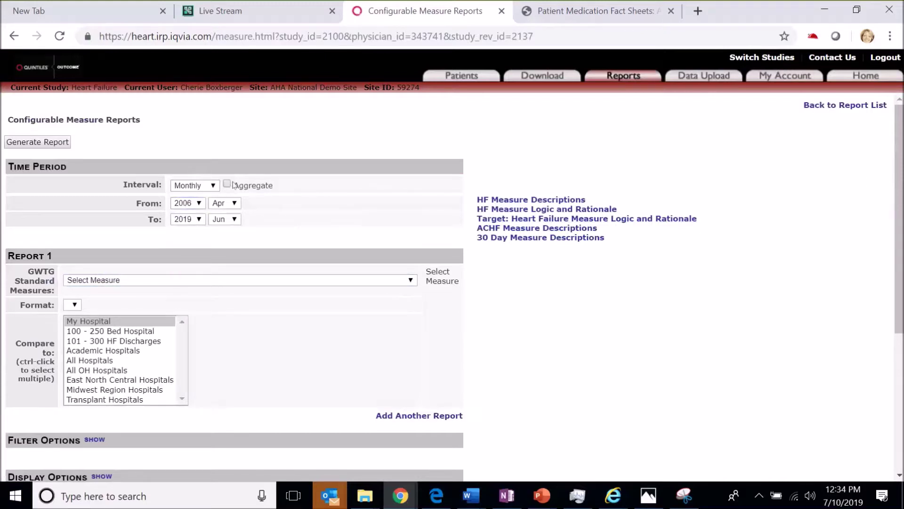
Choose the ACEI/ARB or ARNI at Discharge* measure and reveal the report filters.
left_click(146, 281)
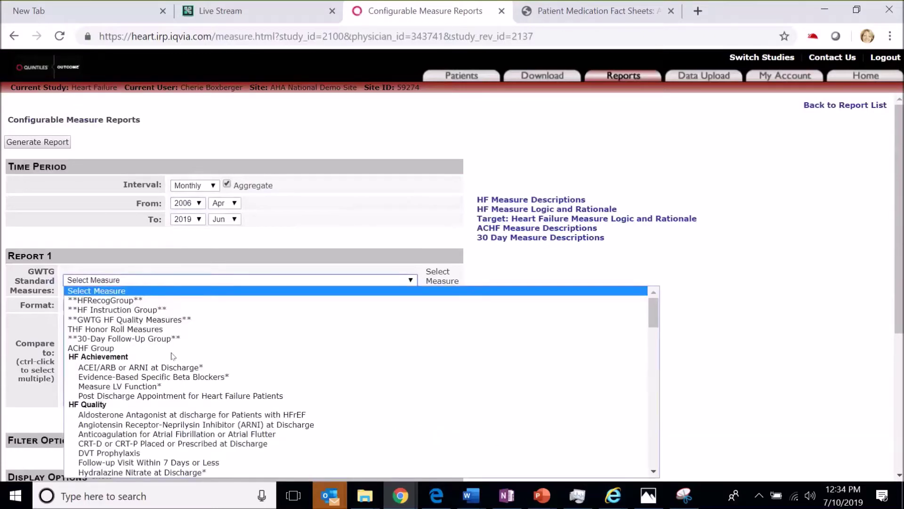
left_click(175, 372)
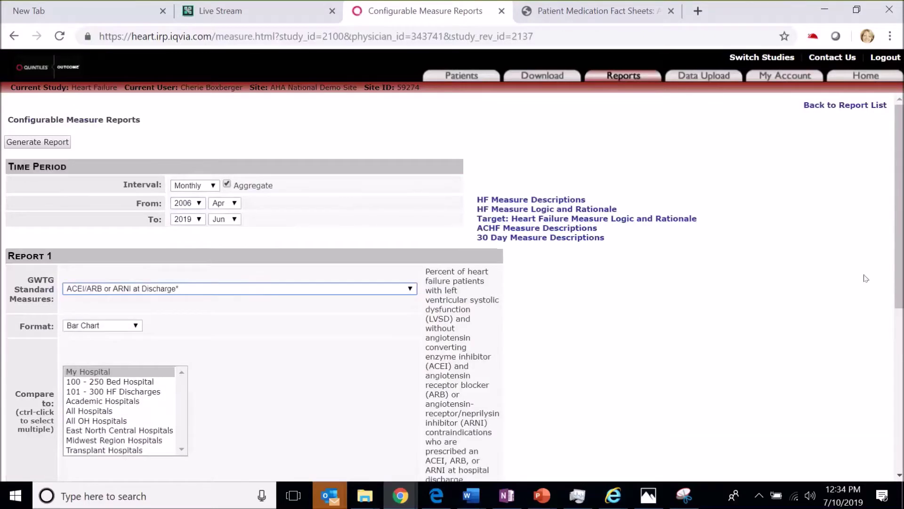
scroll(81, 360, "down", 3)
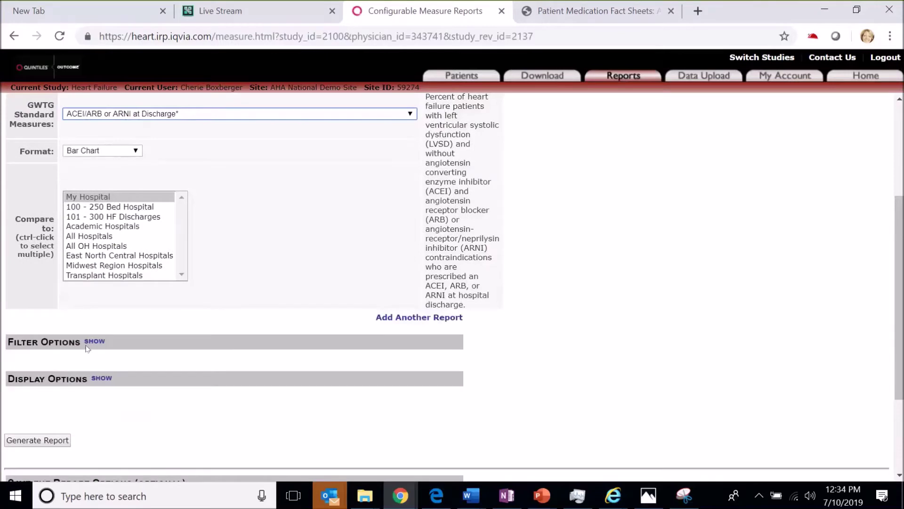
left_click(92, 342)
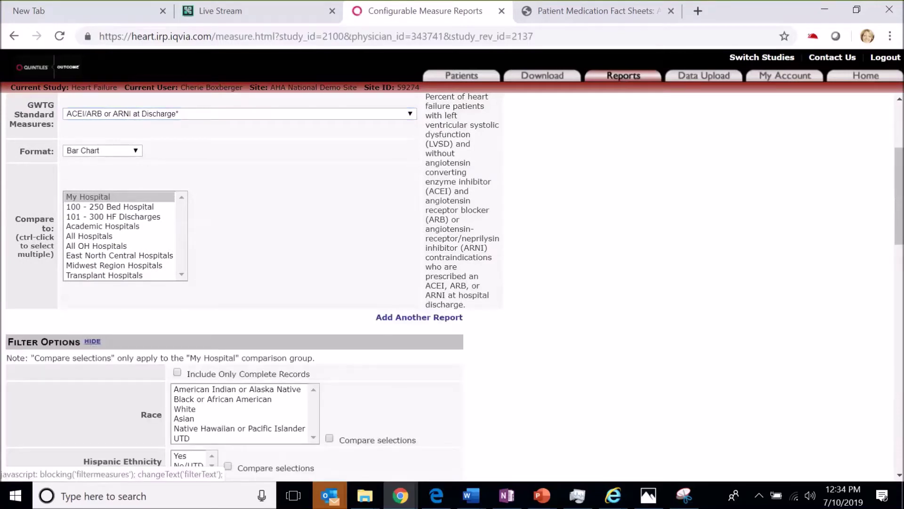
left_click_drag(902, 164, 902, 237)
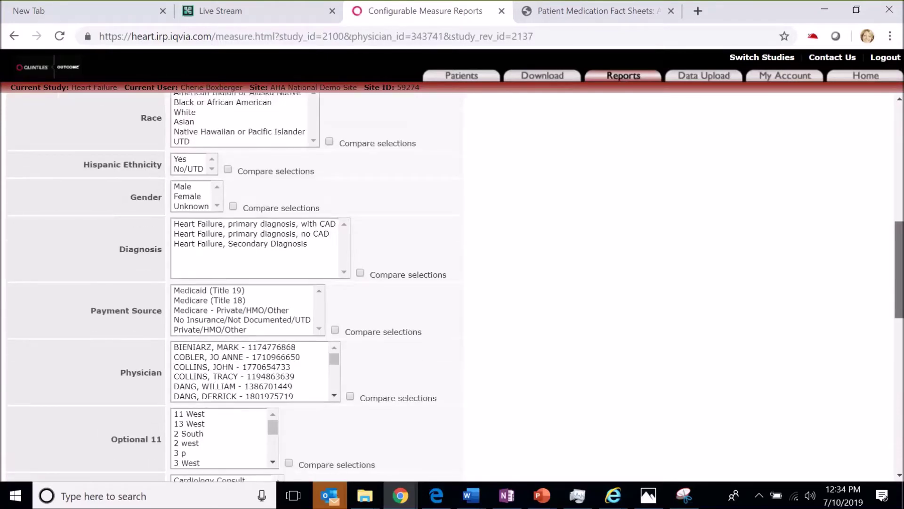
Filter on Male and Female genders, compare selections, and generate the report.
left_click(185, 188)
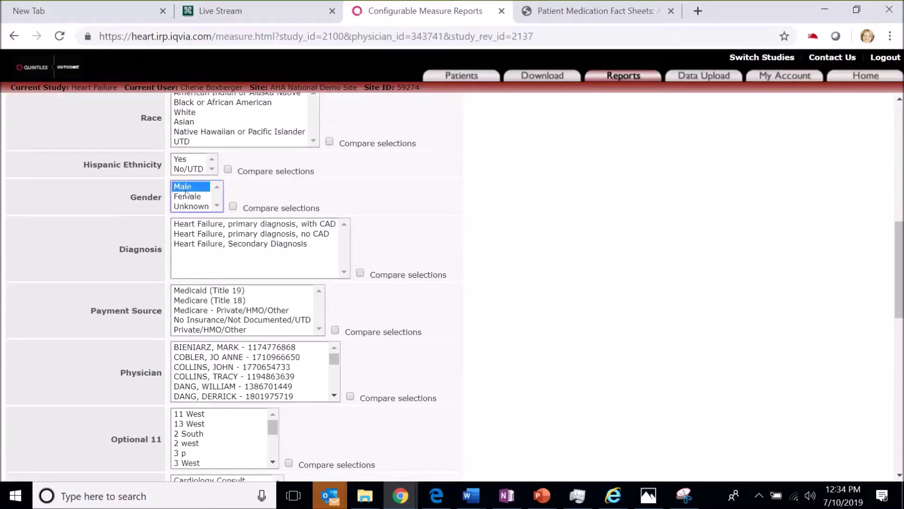
left_click(188, 196, "ctrl")
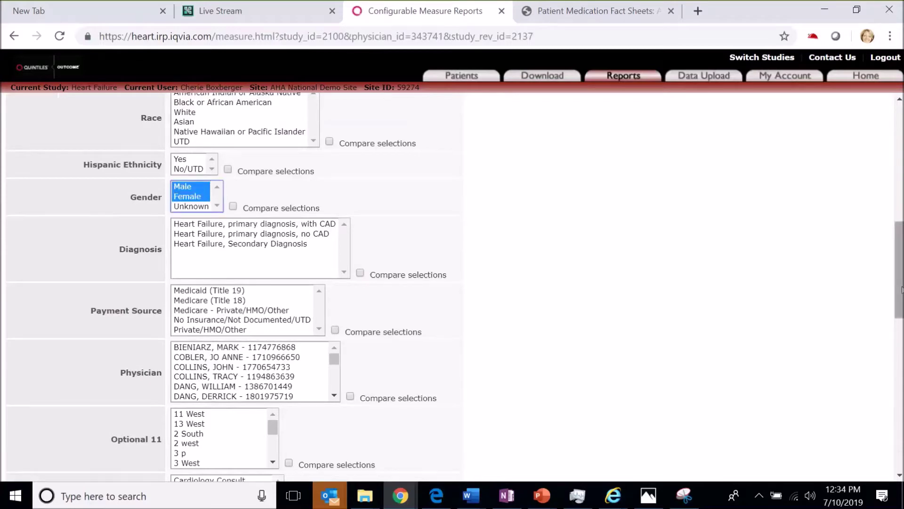
mouse_move(902, 290)
left_mouse_down()
mouse_move(902, 377)
mouse_move(899, 295)
left_mouse_up()
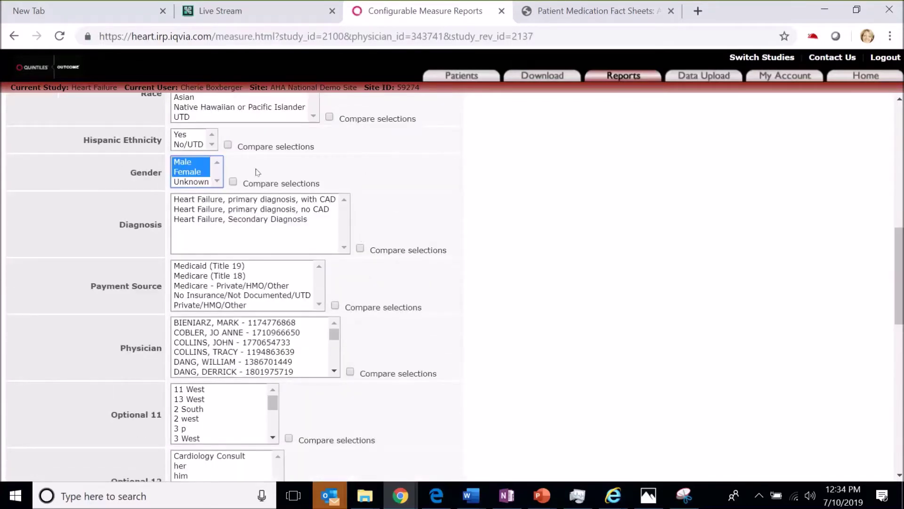
left_click(233, 182)
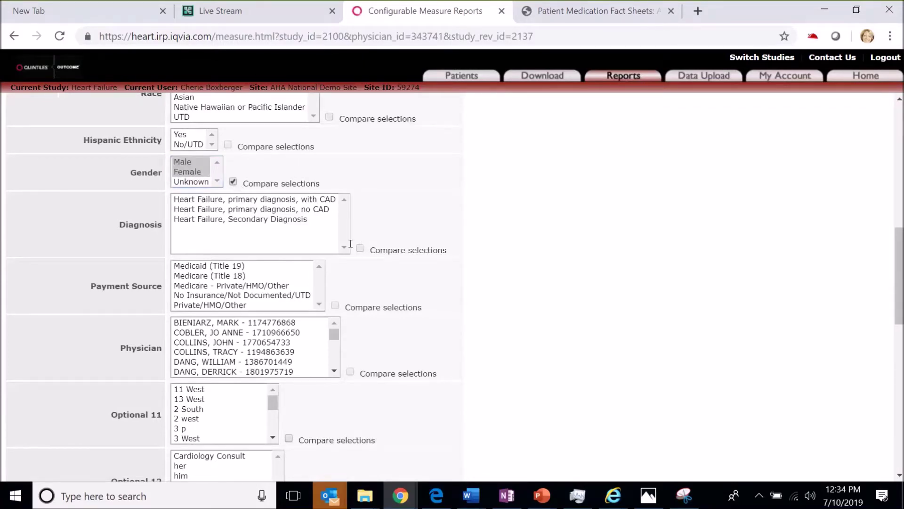
left_click(899, 183)
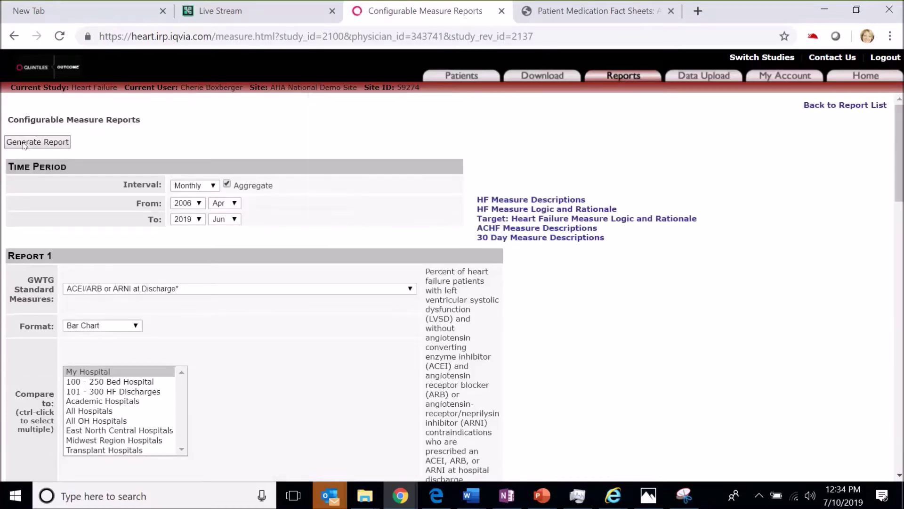
left_click(23, 143)
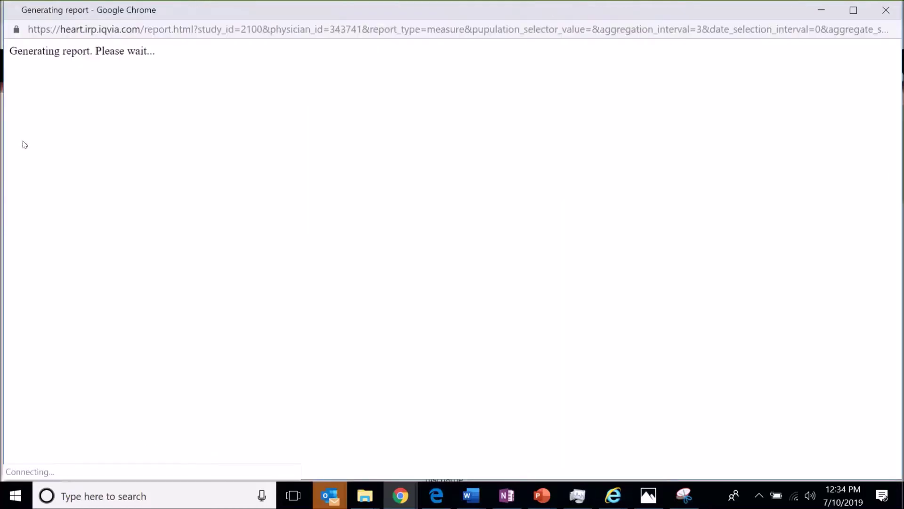
Review the gender results, Male 97.6% versus Female 94.9%, then return to Configurable Measure Reports.
scroll(23, 144, "down", 4)
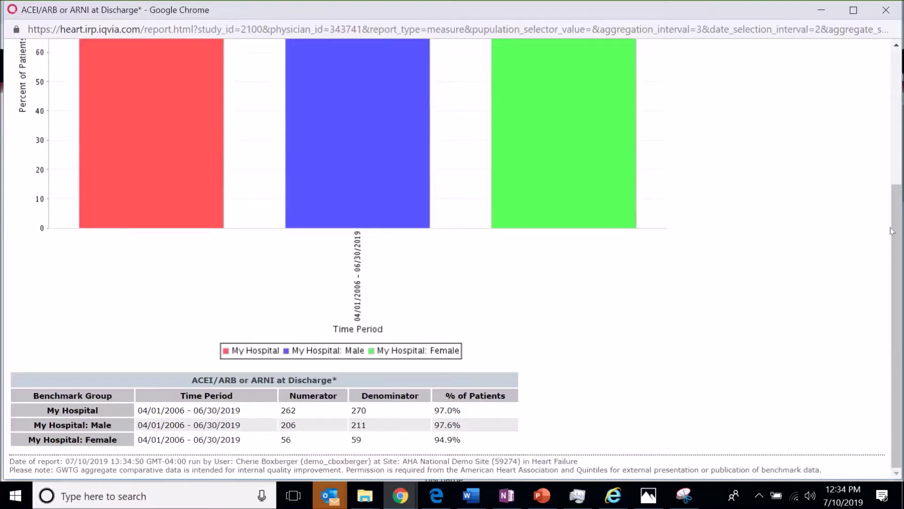
scroll(897, 283, "up", 5)
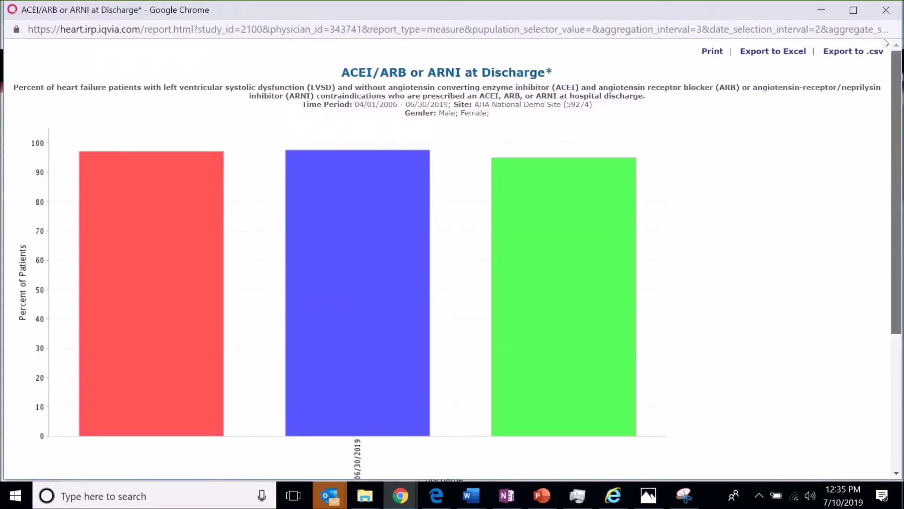
left_click(399, 495)
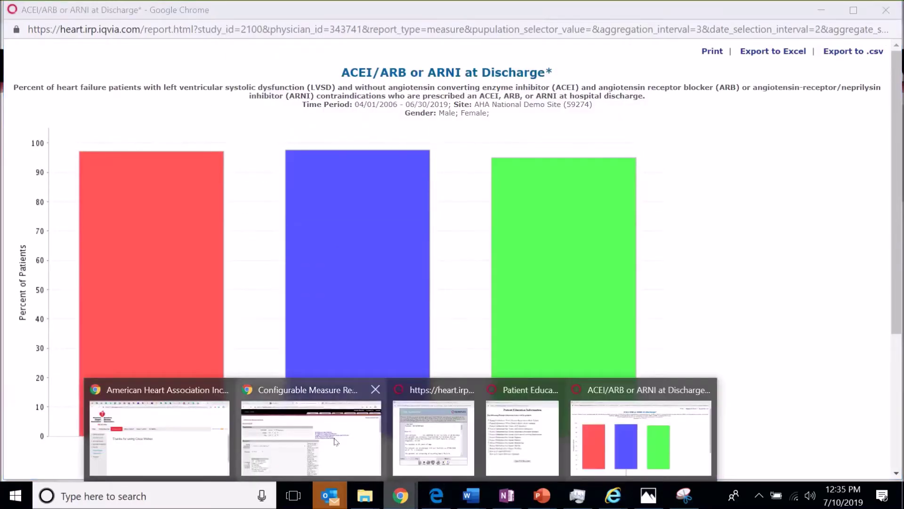
left_click(336, 442)
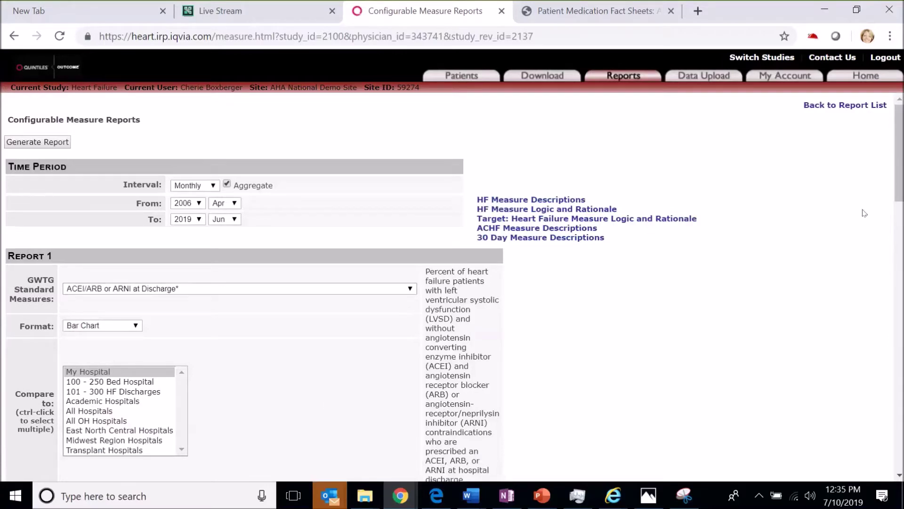
Choose the Post Discharge Appointment for Heart Failure Patients measure and clear the Gender comparison.
left_click_drag(897, 178, 236, 292)
left_click(236, 292)
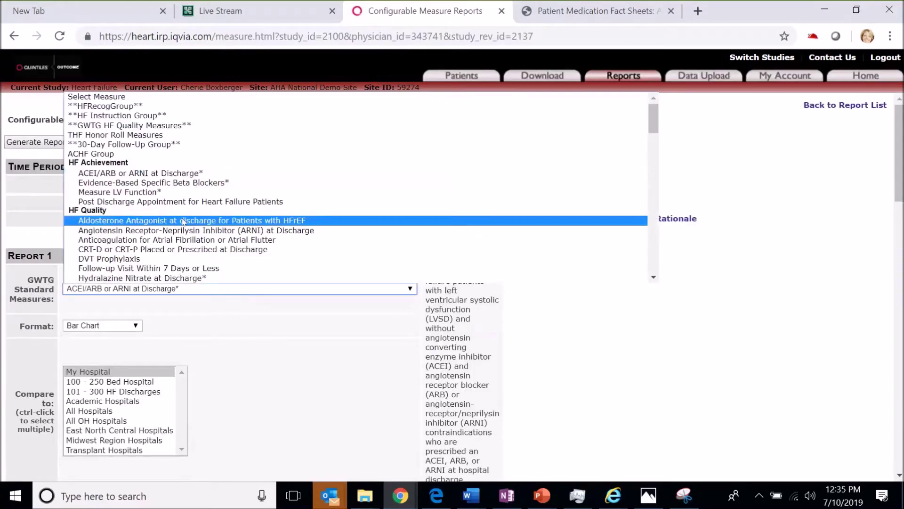
left_click(181, 202)
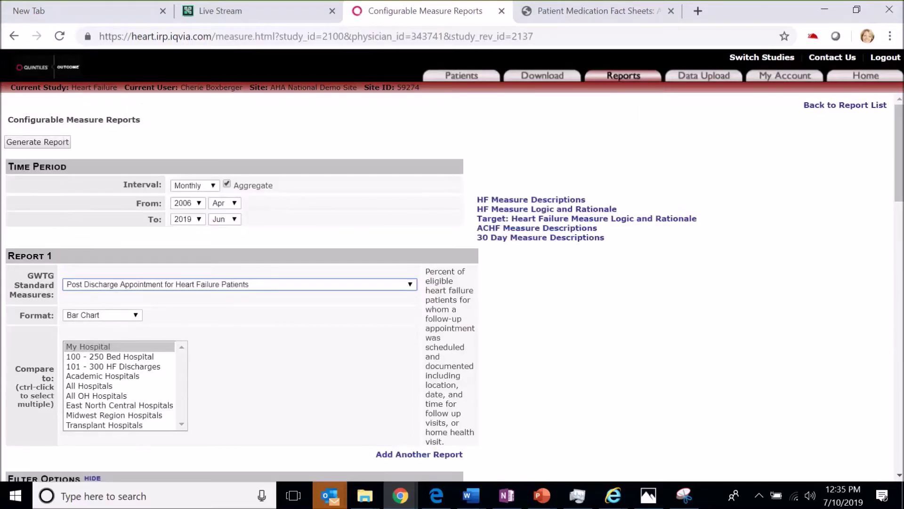
left_click_drag(900, 183, 900, 228)
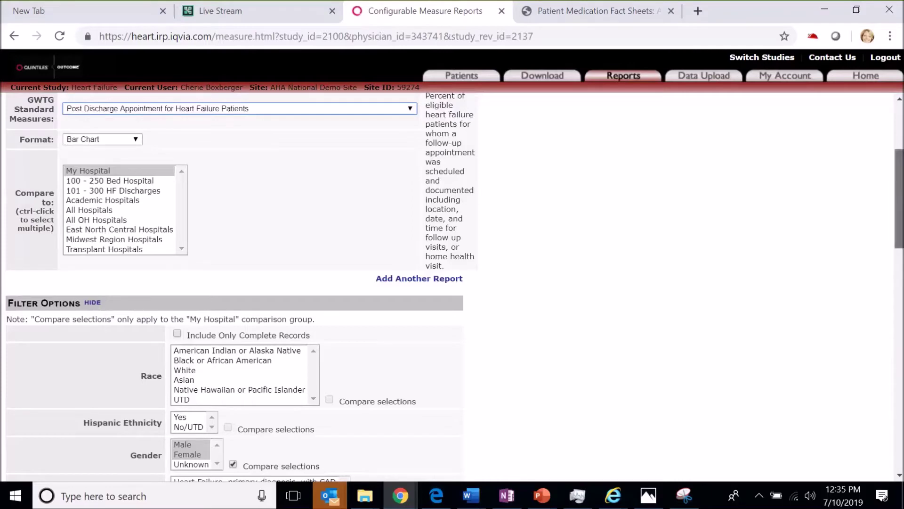
scroll(257, 195, "down", 5)
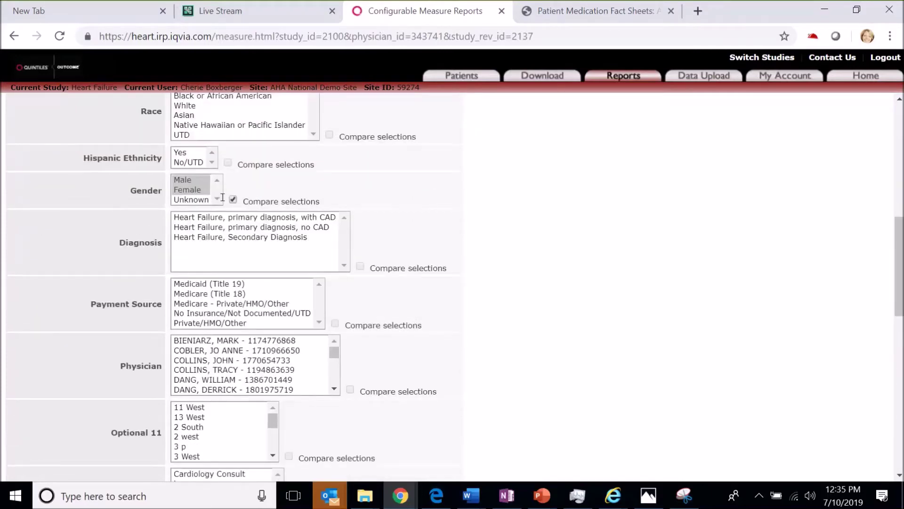
left_click(233, 199)
left_click(185, 190)
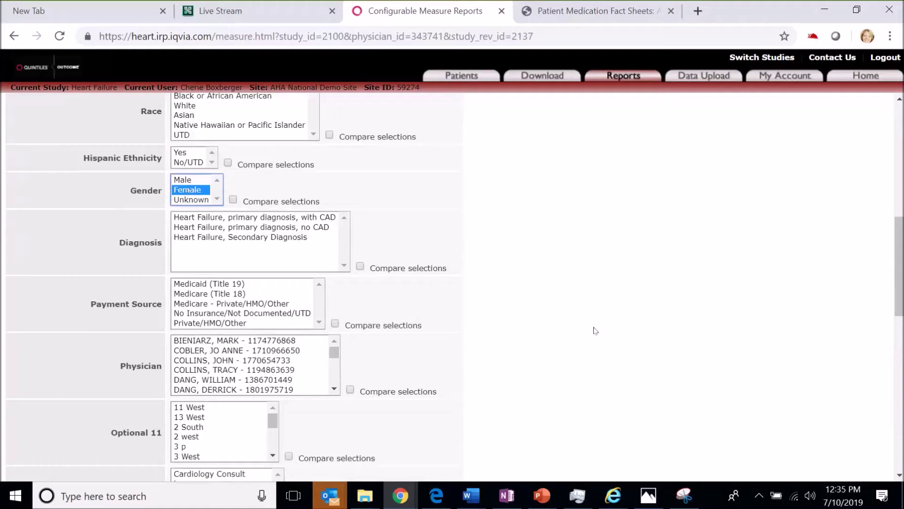
left_click(719, 318)
Select all seven arrival days, compare selections, and generate the report.
left_click_drag(899, 315, 899, 363)
left_click(190, 357)
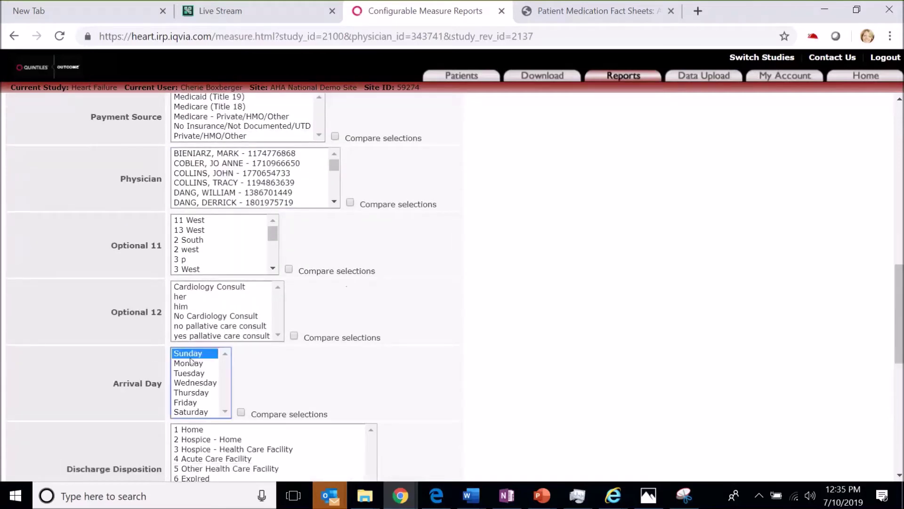
left_click(191, 413, "ctrl")
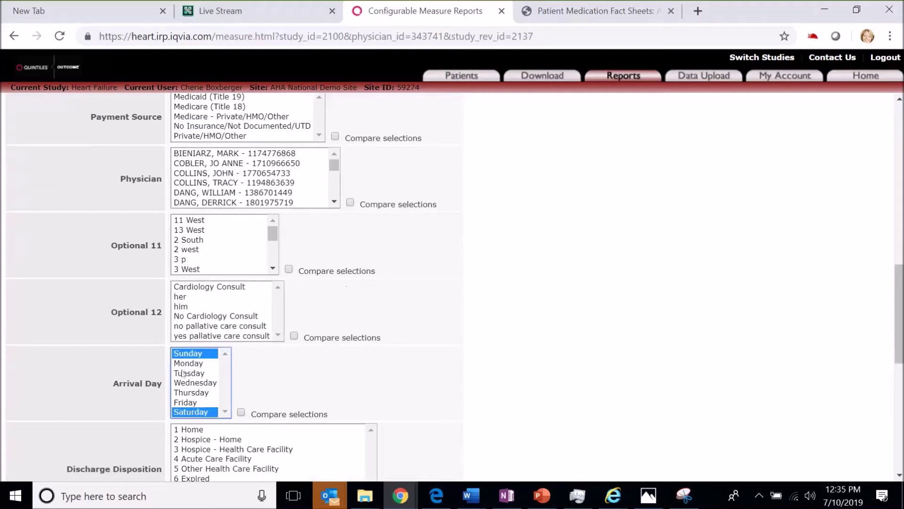
left_click(188, 363, "ctrl")
left_click(188, 373, "ctrl")
left_click(193, 383, "ctrl")
left_click(191, 392, "ctrl")
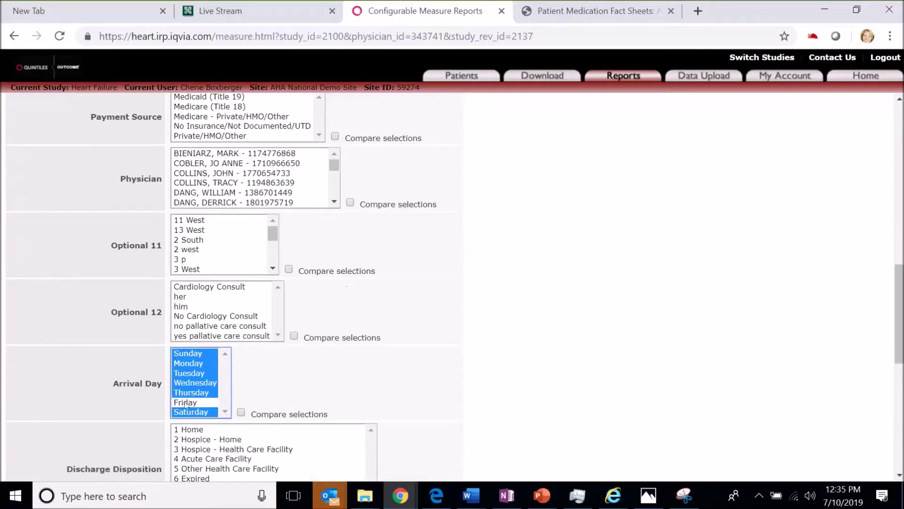
left_click(185, 402, "ctrl")
left_click(241, 413)
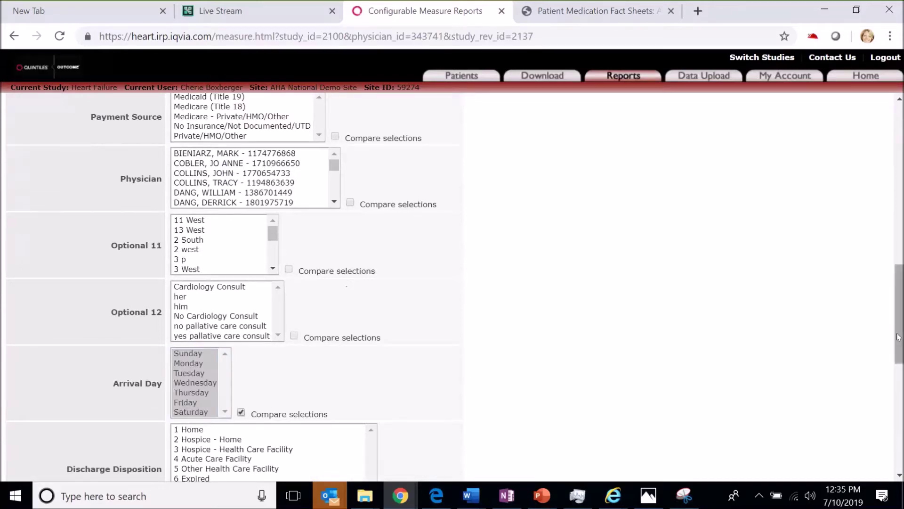
left_click_drag(899, 337, 888, 128)
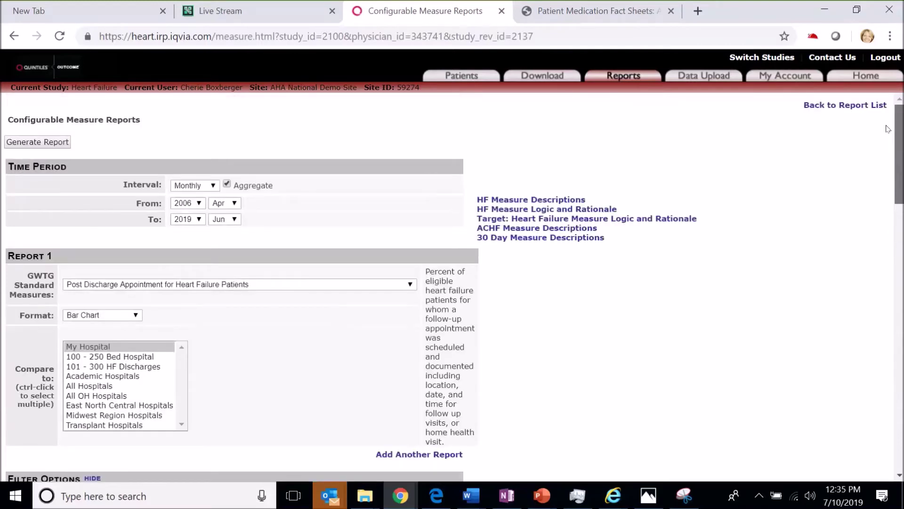
left_click(49, 143)
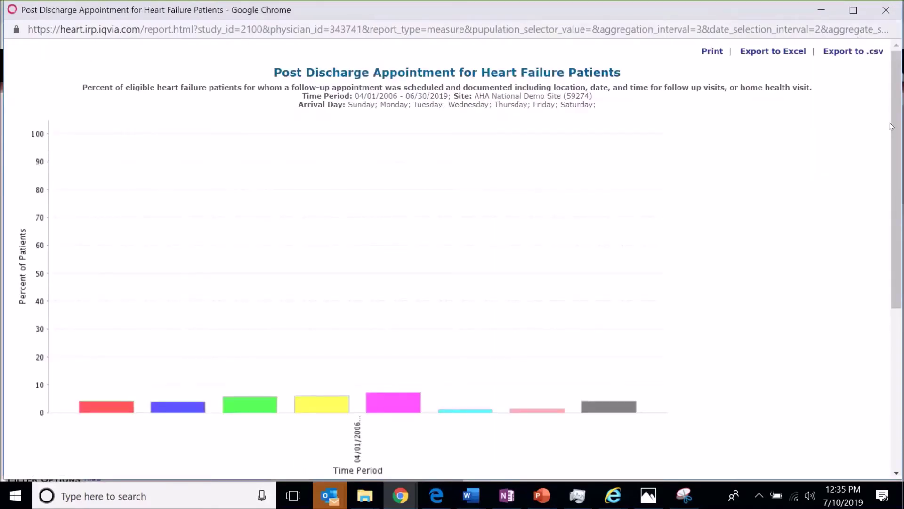
Read the arrival-day table (Wednesday 7.4% highest, Thursday 1.0% lowest), then return to setup.
left_click_drag(896, 128, 897, 286)
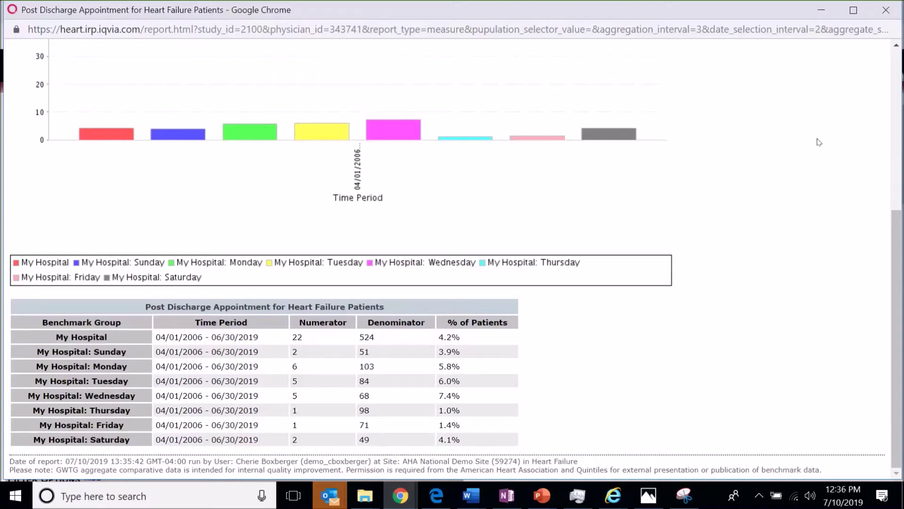
left_click(408, 491)
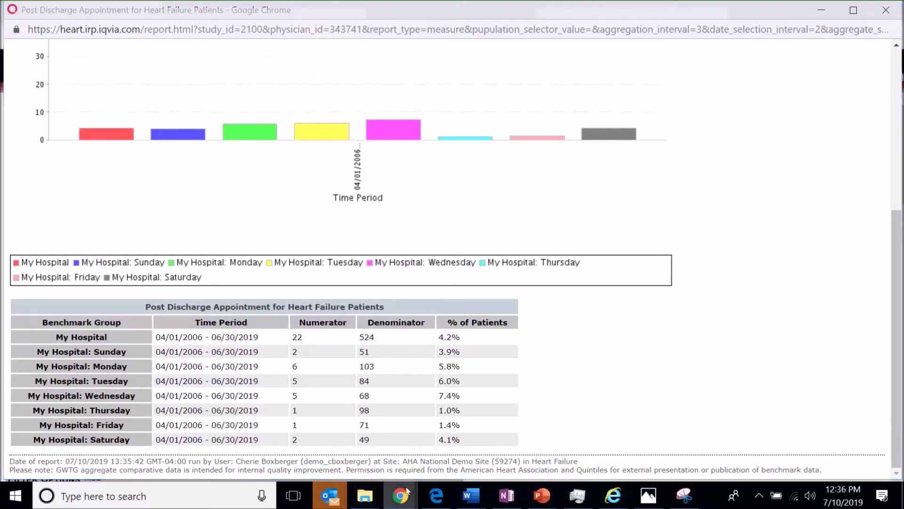
left_click(319, 430)
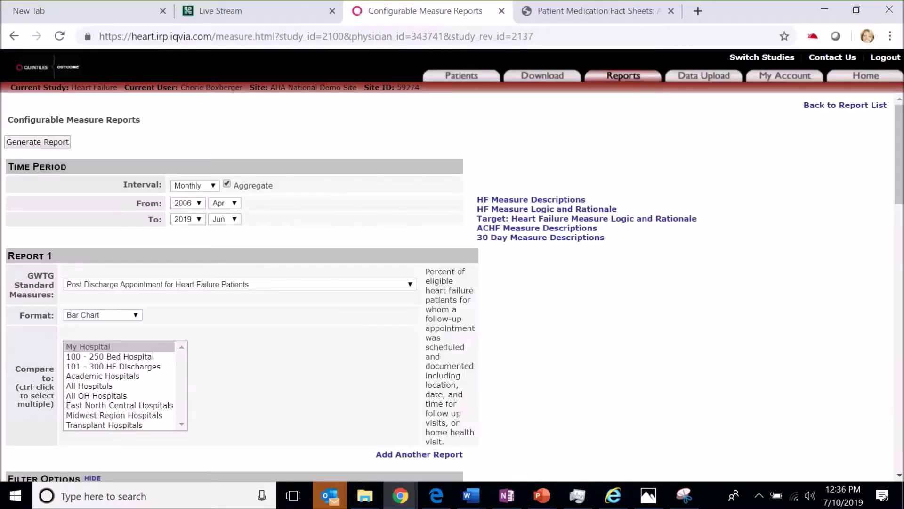
Leave Arrival Day unselected and filter the report to the first, second and fourth physicians.
scroll(894, 189, "down", 1)
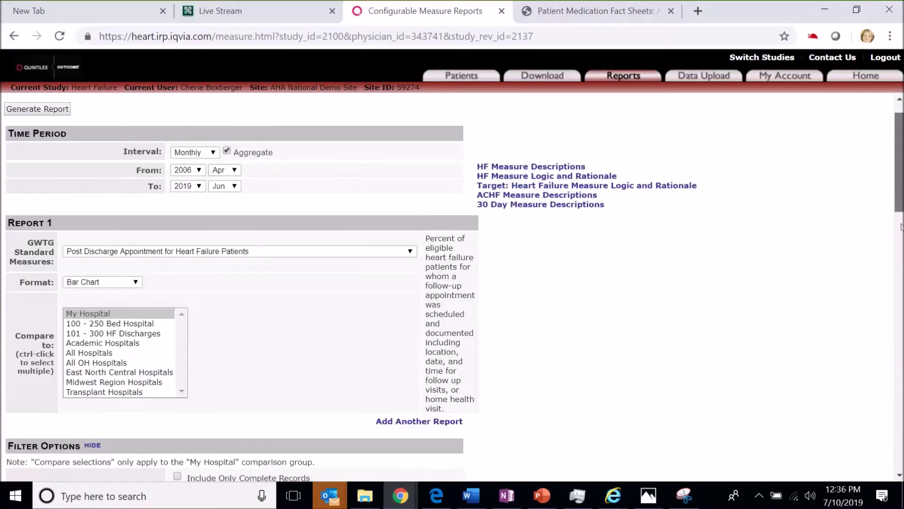
scroll(901, 227, "down", 15)
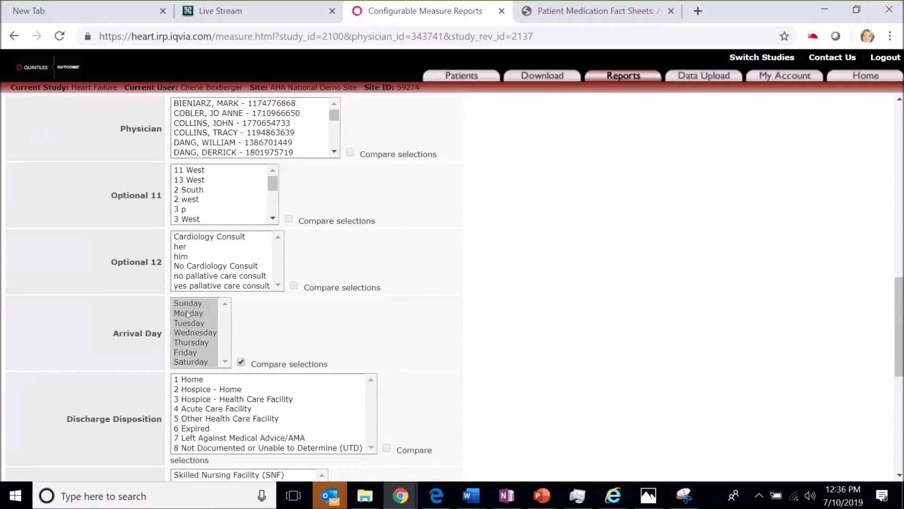
left_click(189, 313)
left_click(190, 313, "ctrl")
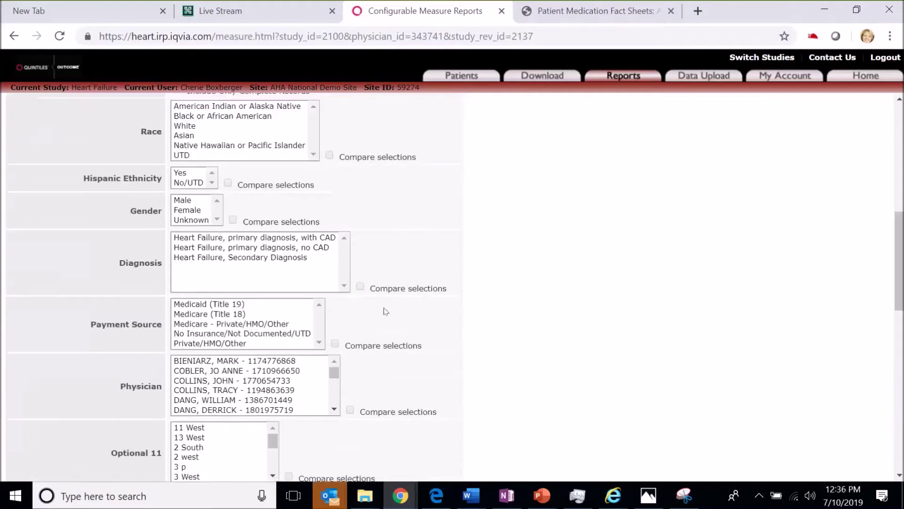
left_click(233, 361)
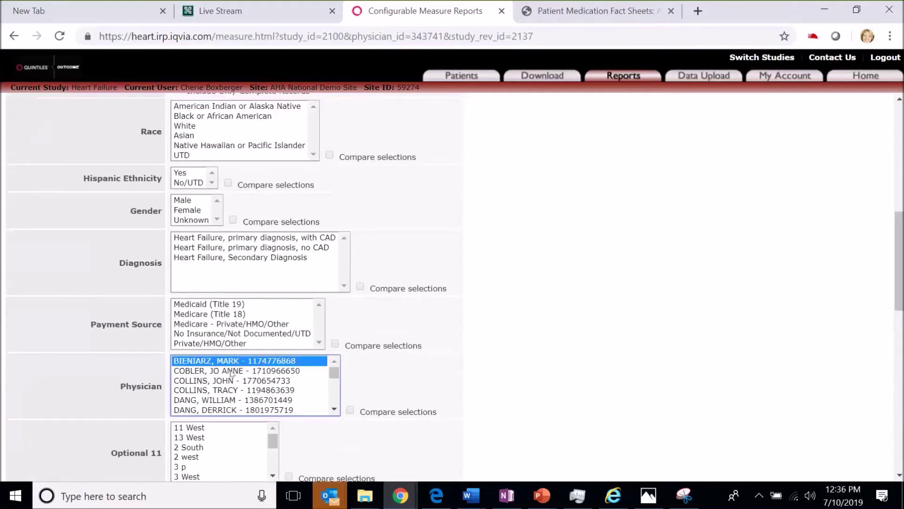
left_click(231, 371, "ctrl")
left_click(228, 390, "ctrl")
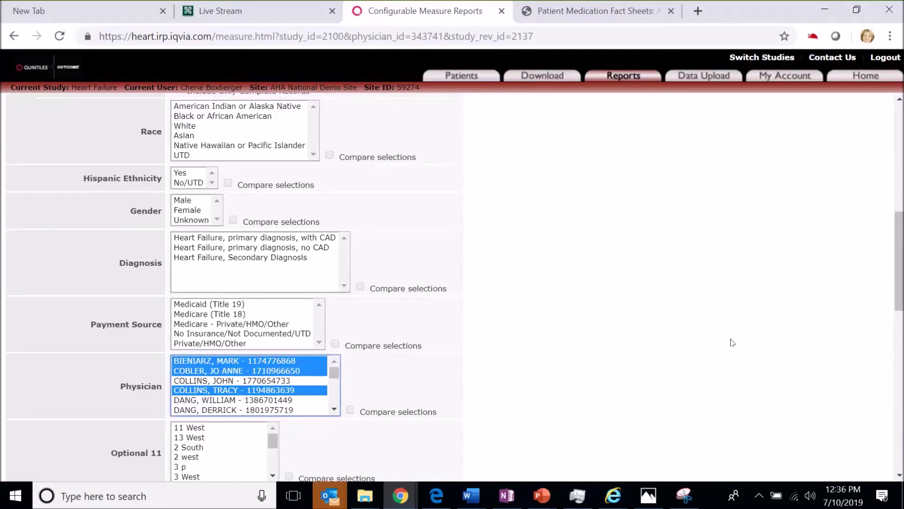
Turn off the arrival-day comparison and generate the Post Discharge Appointment report.
left_click_drag(895, 274, 895, 382)
left_click(241, 191)
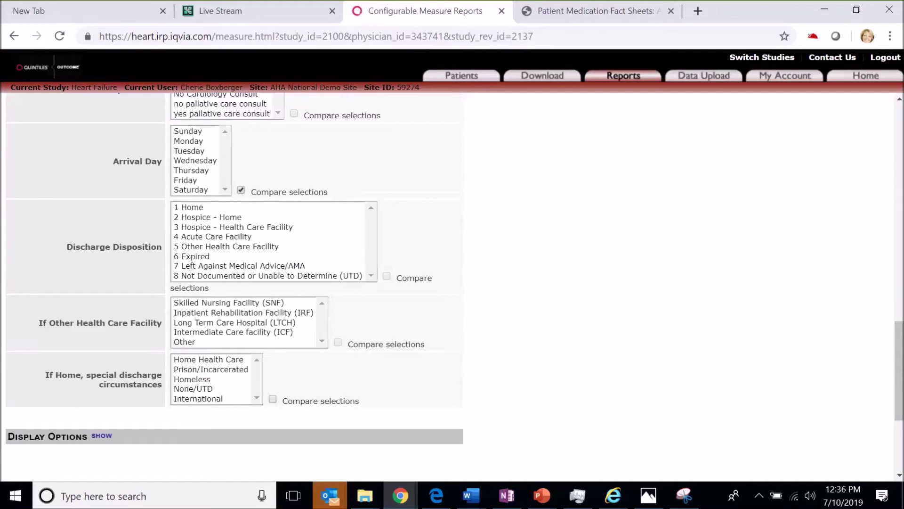
left_click_drag(898, 360, 898, 264)
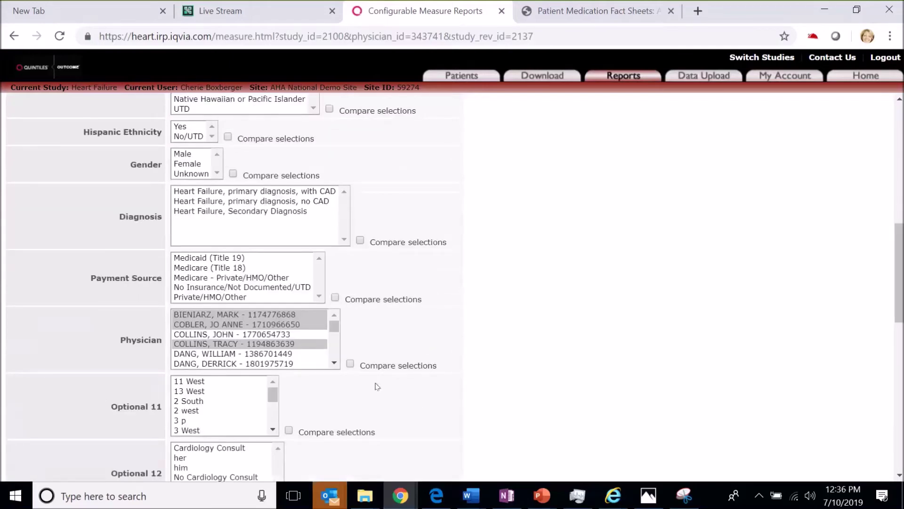
left_click(900, 217)
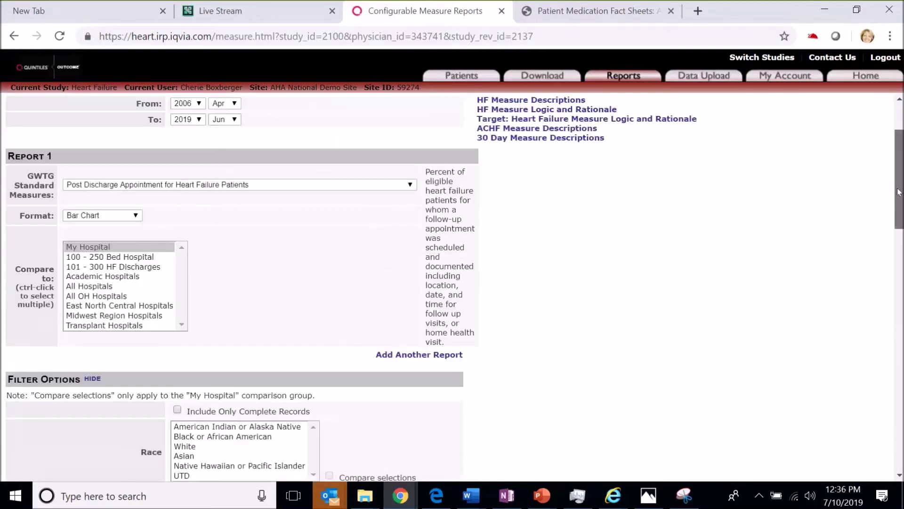
scroll(900, 216, "up", 2)
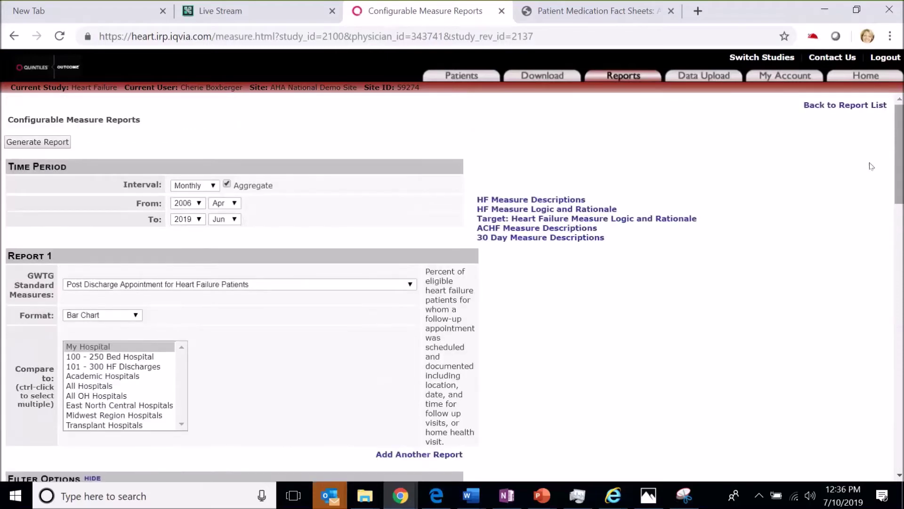
left_click(31, 145)
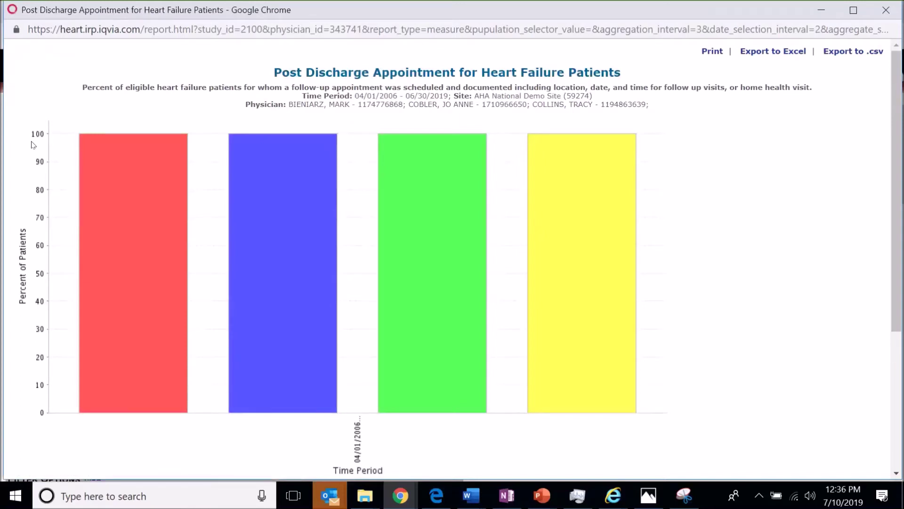
Review the popup chart and table showing My Hospital and three physicians, each at 100%.
left_click_drag(900, 156, 902, 346)
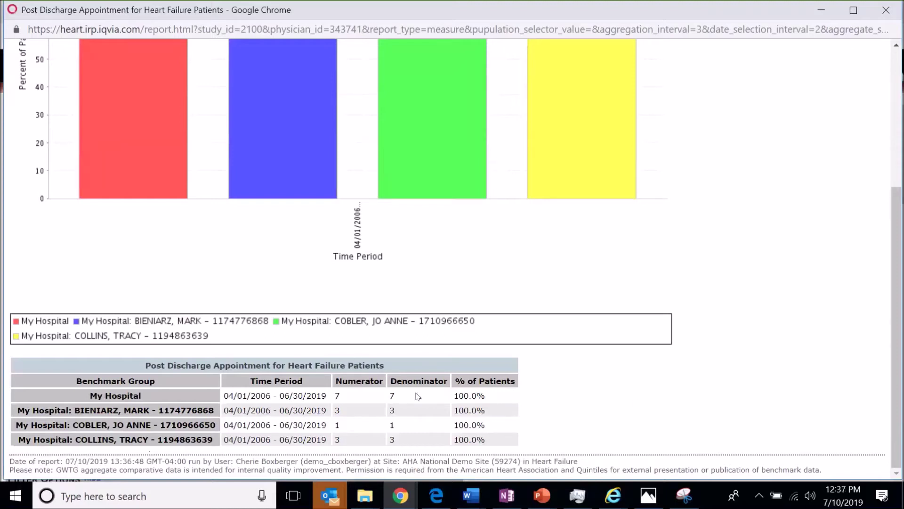
left_click_drag(898, 206, 881, 68)
scroll(236, 128, "down", 5)
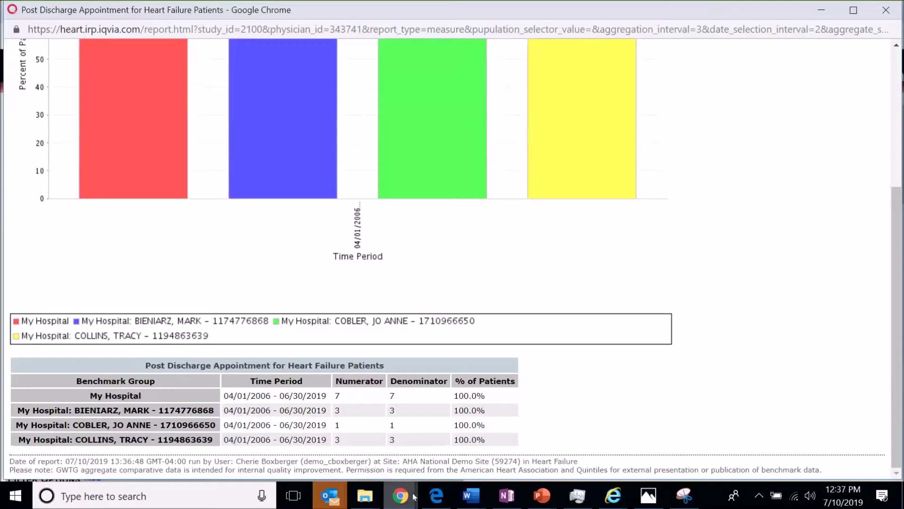
Back in the report setup, deselect all physicians and uncheck Compare selections.
mouse_move(413, 496)
left_click(314, 419)
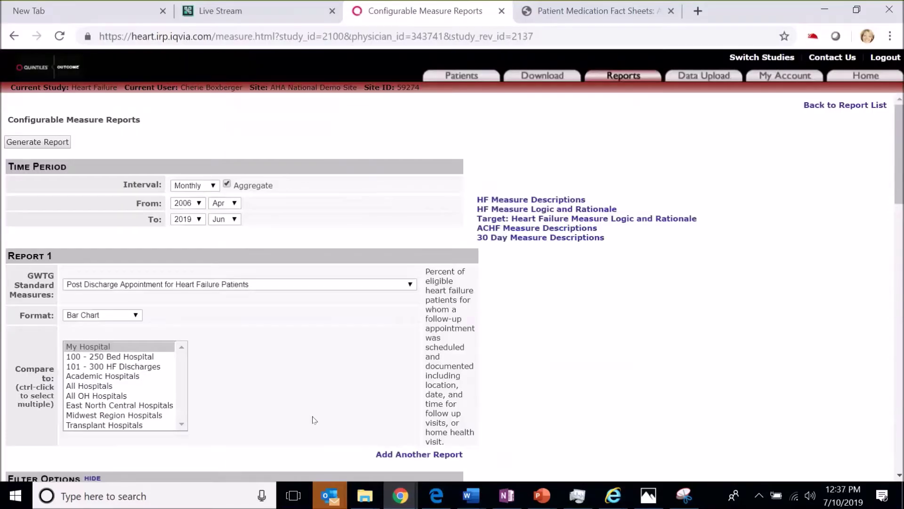
left_click_drag(902, 147, 902, 279)
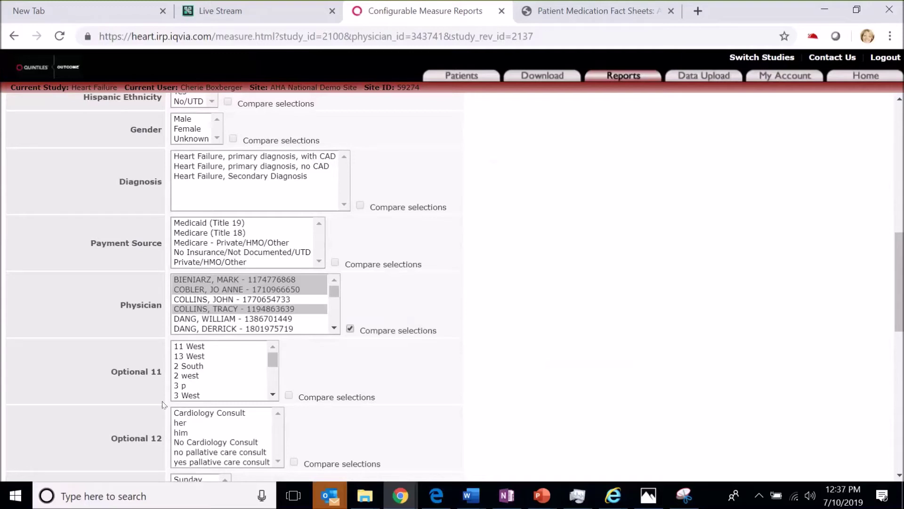
left_click(262, 282)
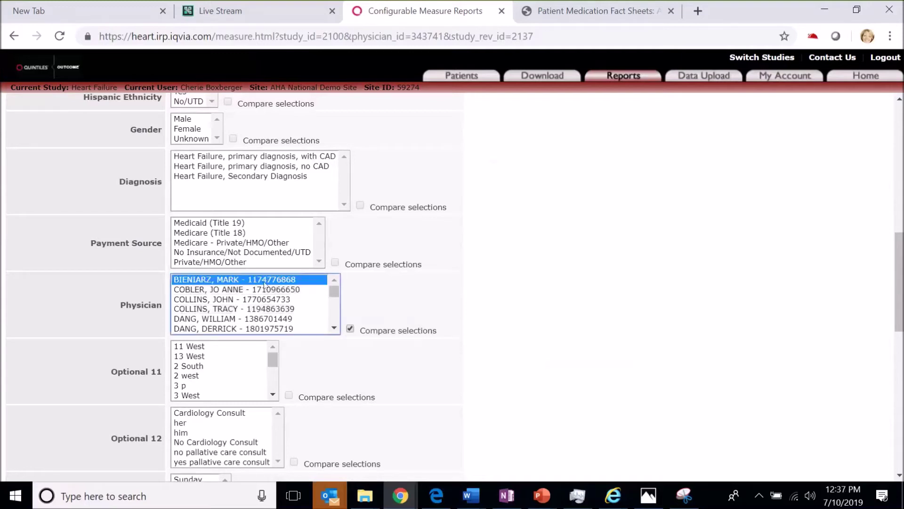
left_click(350, 330)
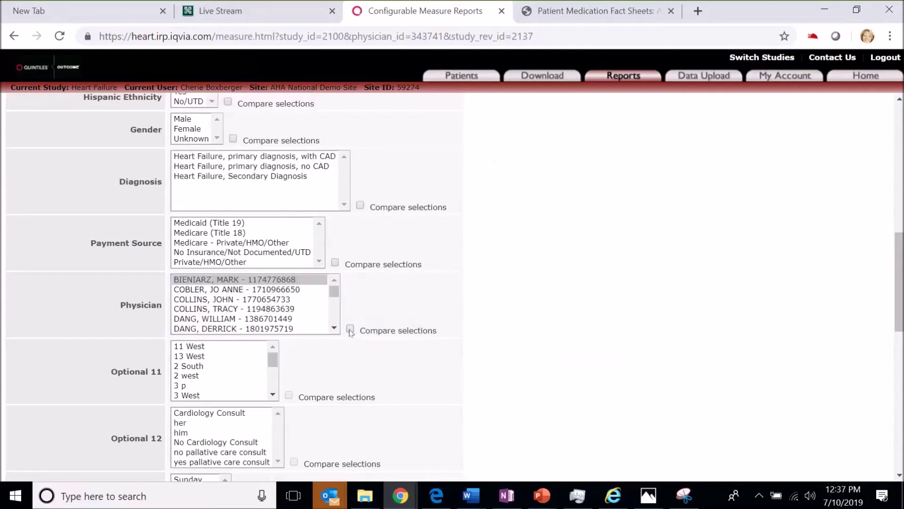
left_click(252, 282, "ctrl")
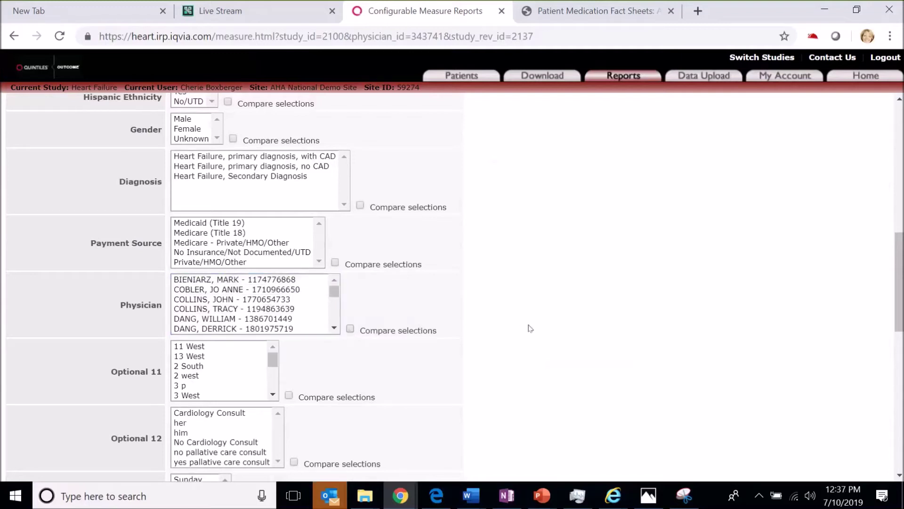
Filter the report on 11 West in Optional 11 and discharge disposition 1 Home.
left_click(208, 347)
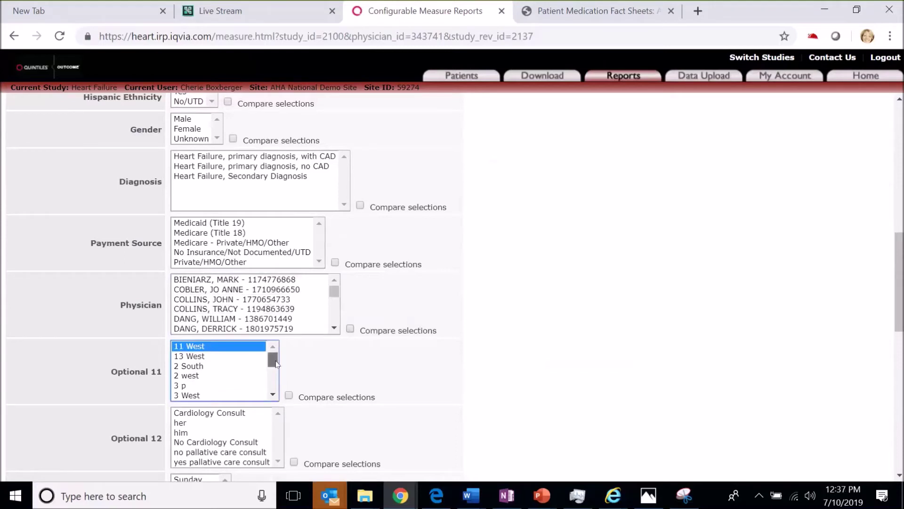
mouse_move(273, 360)
left_mouse_down()
mouse_move(280, 384)
mouse_move(273, 362)
left_mouse_up()
scroll(900, 281, "down", 7)
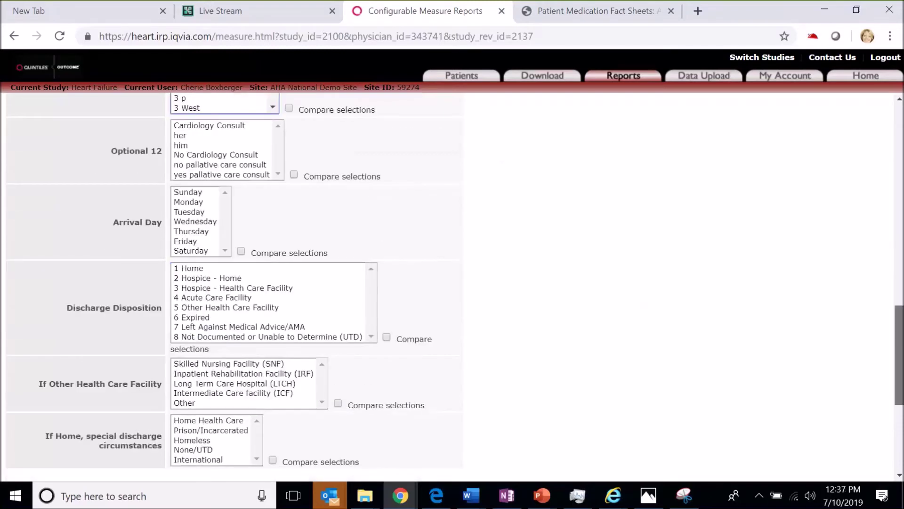
scroll(396, 316, "down", 1)
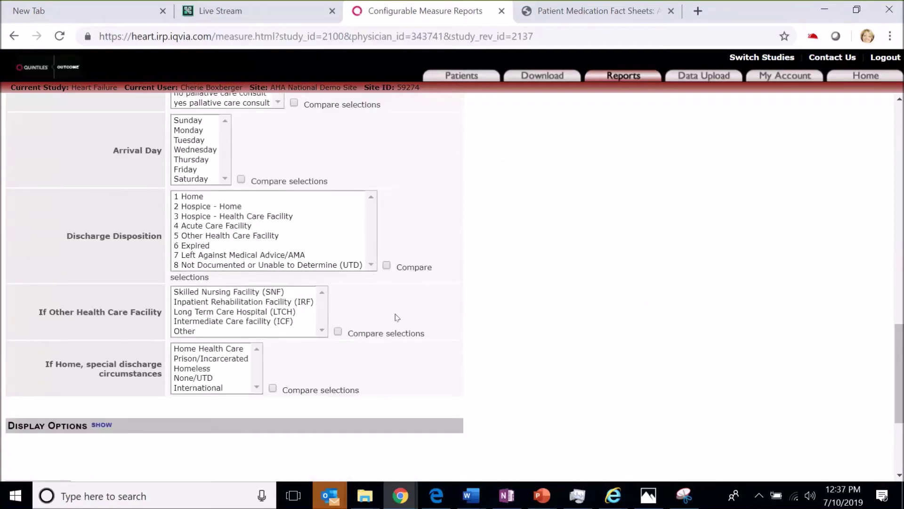
left_click(189, 196)
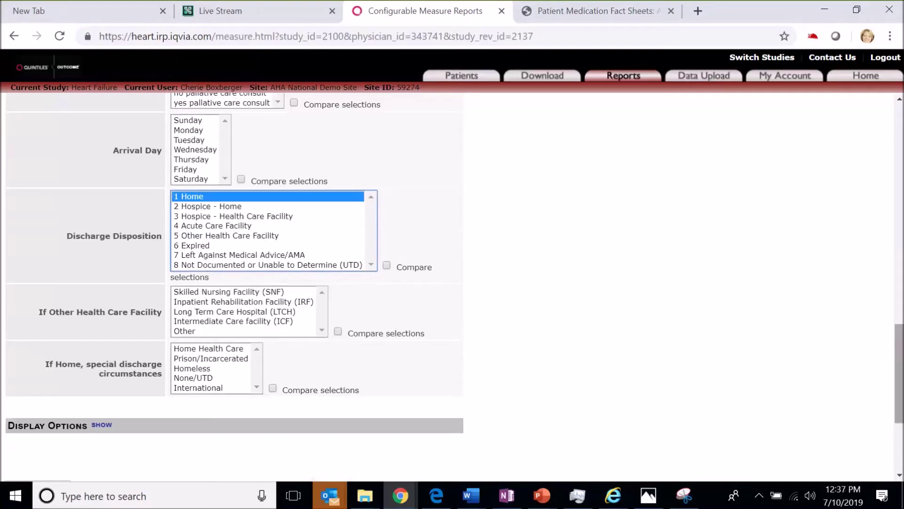
left_click_drag(899, 335, 889, 115)
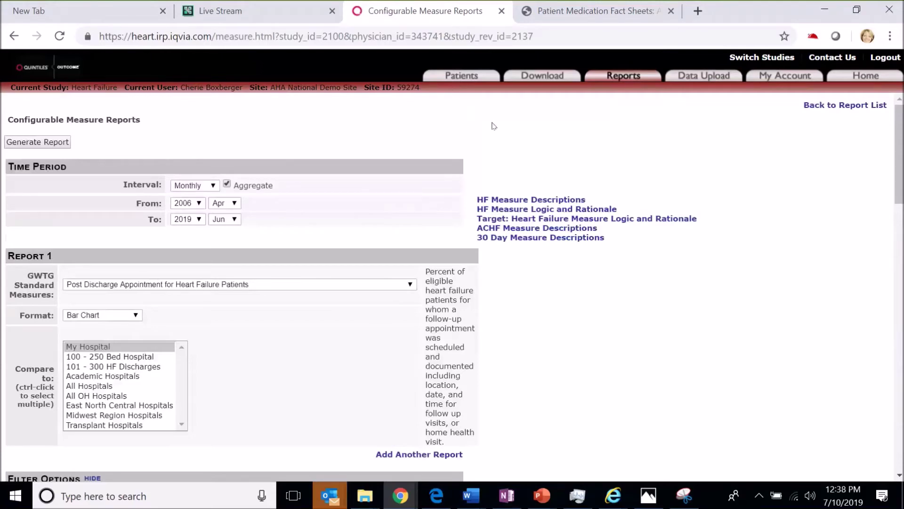
Create an HF 30 Day Follow-up Form for the 07/05/2019 discharge and scroll through its Events section.
left_click(458, 77)
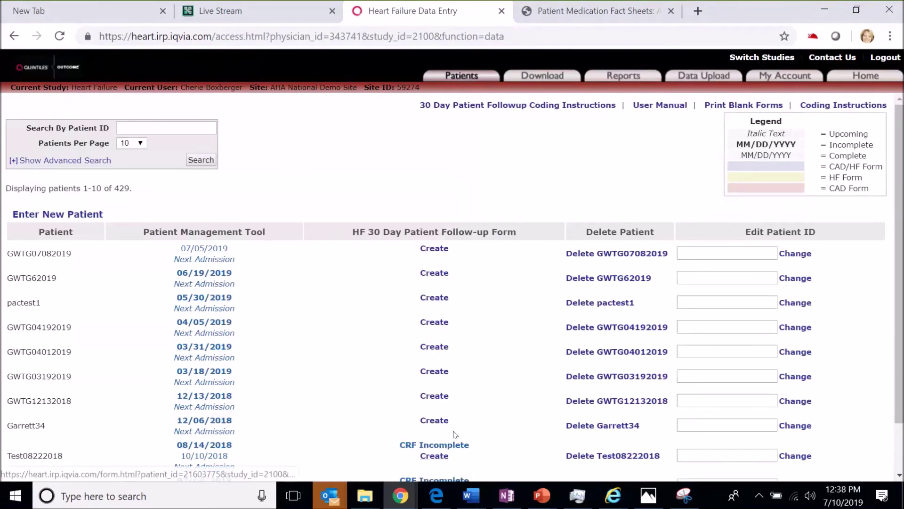
left_click(434, 252)
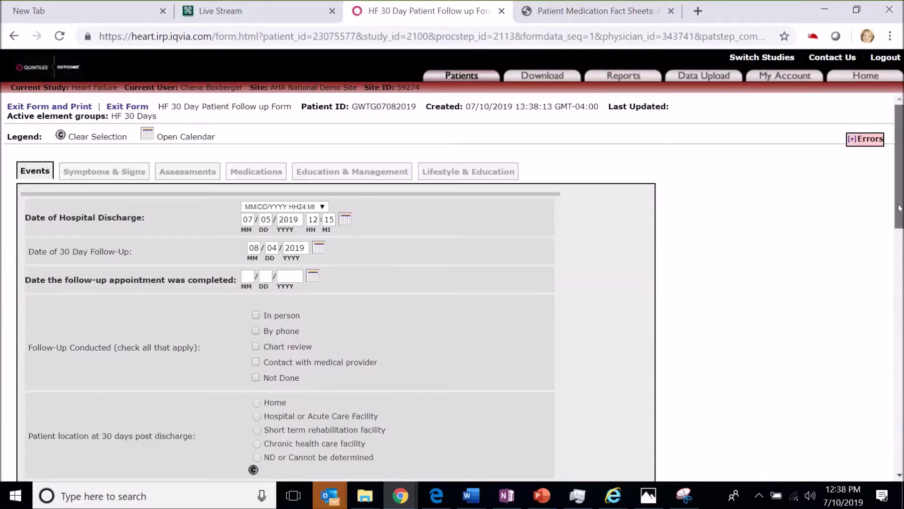
scroll(900, 208, "down", 5)
scroll(900, 208, "up", 5)
scroll(899, 208, "down", 1)
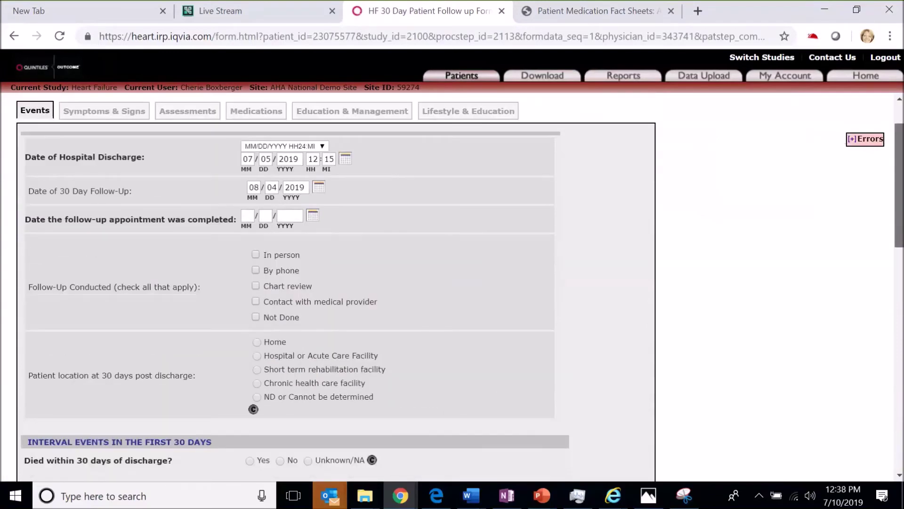
scroll(296, 220, "down", 1)
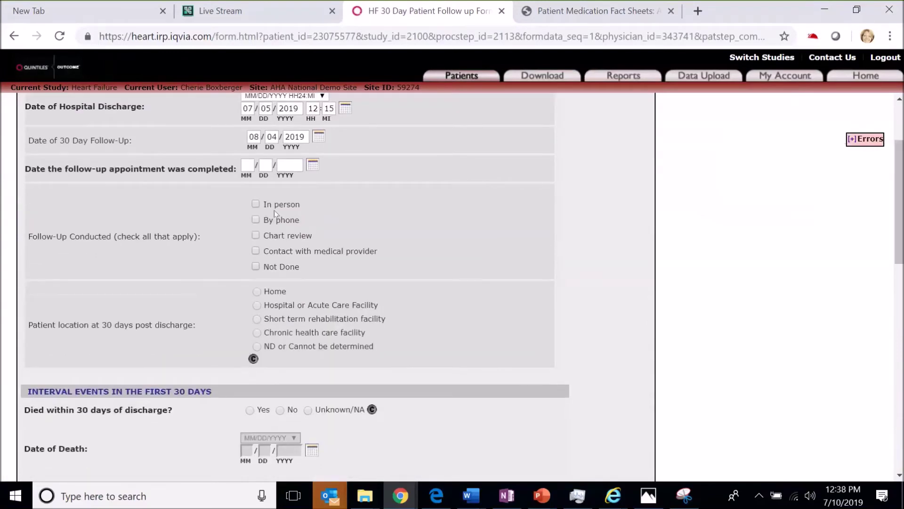
scroll(900, 228, "down", 4)
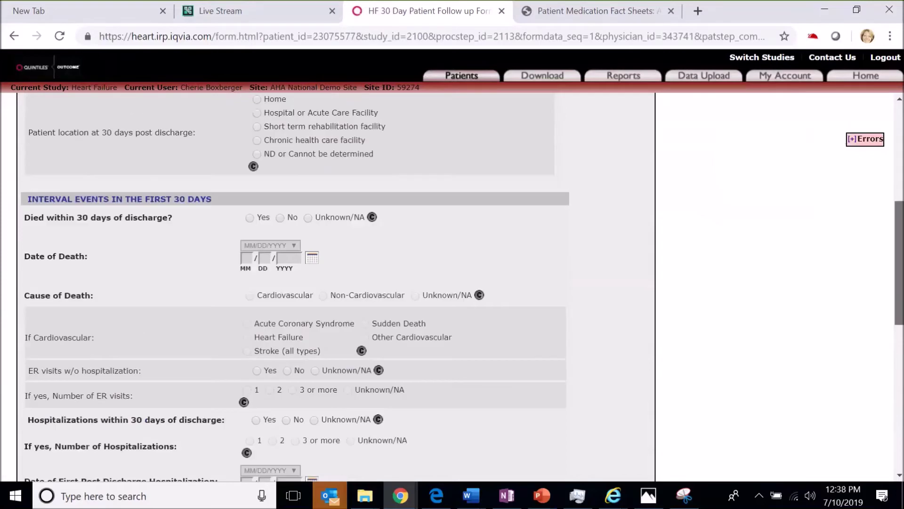
scroll(462, 287, "down", 2)
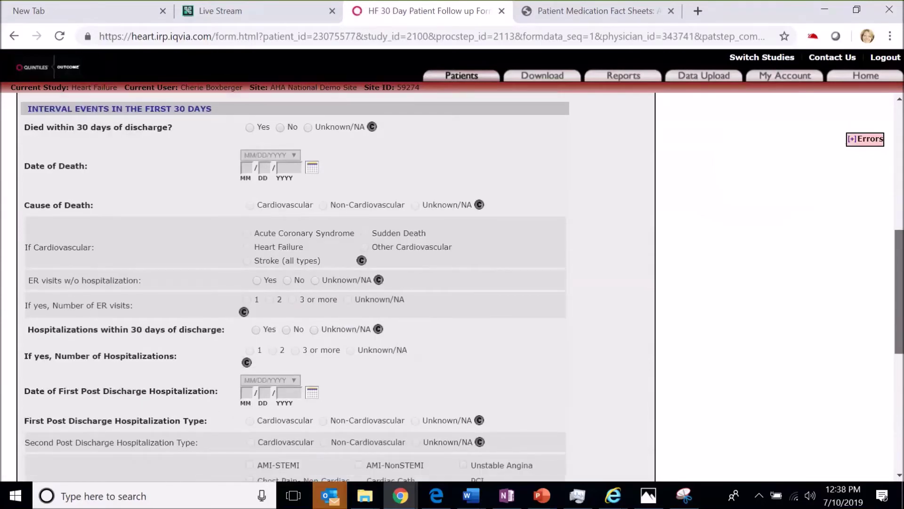
scroll(462, 287, "down", 3)
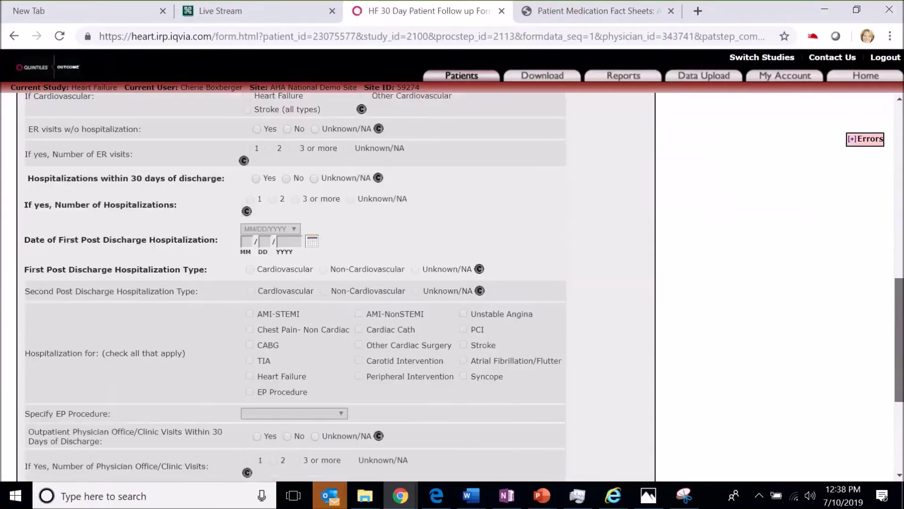
scroll(430, 210, "down", 6)
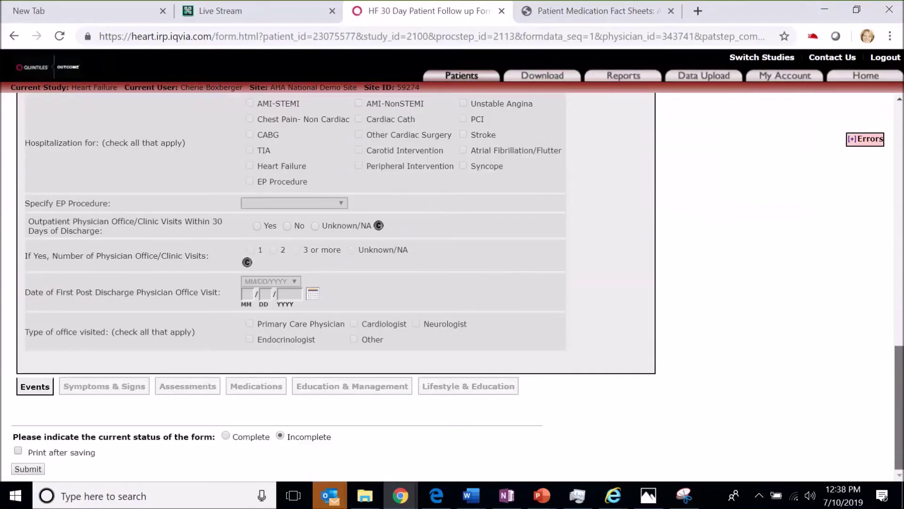
scroll(430, 209, "up", 15)
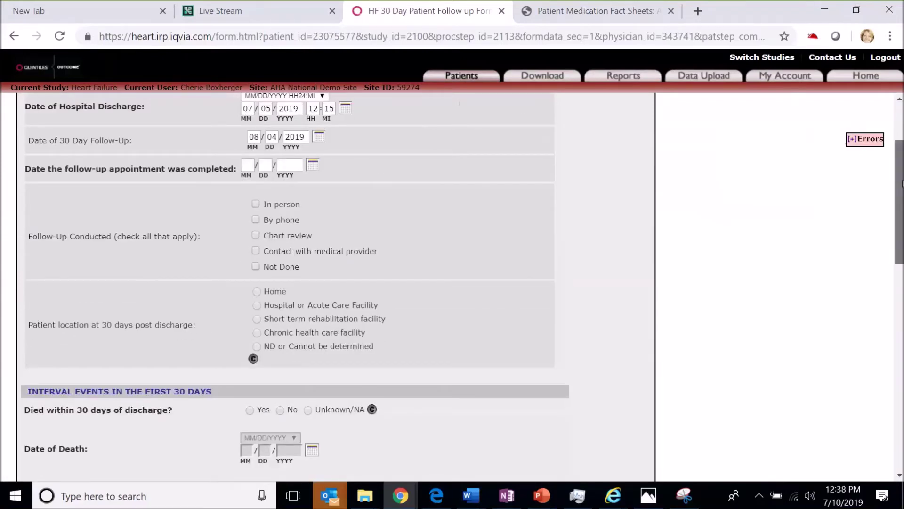
scroll(902, 183, "up", 3)
In the Medications section, answer No to ACEI 'Newly Prescribed after Discharge?'.
left_click(118, 170)
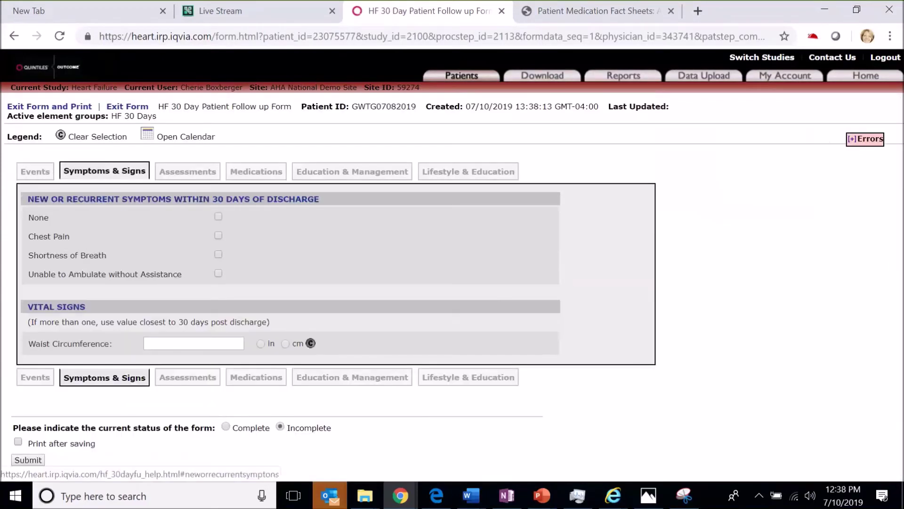
left_click(251, 176)
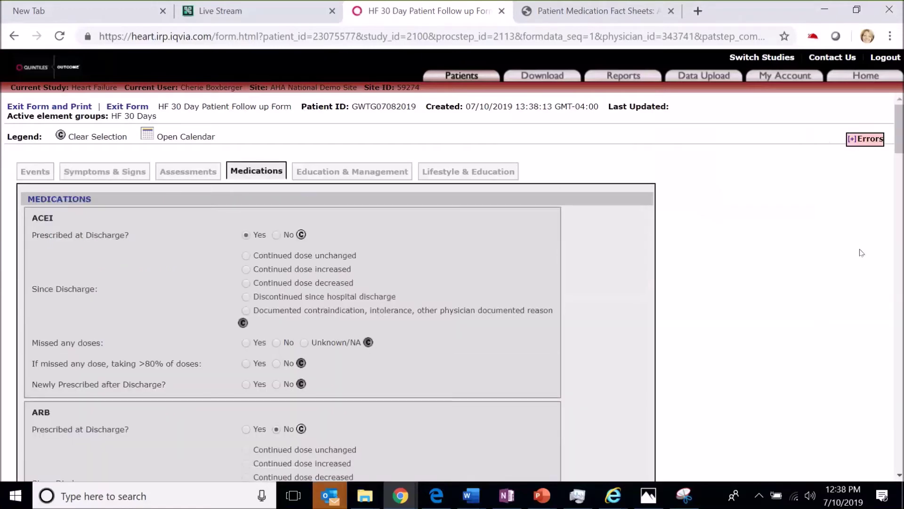
mouse_move(901, 137)
left_mouse_down()
mouse_move(900, 171)
mouse_move(902, 142)
left_mouse_up()
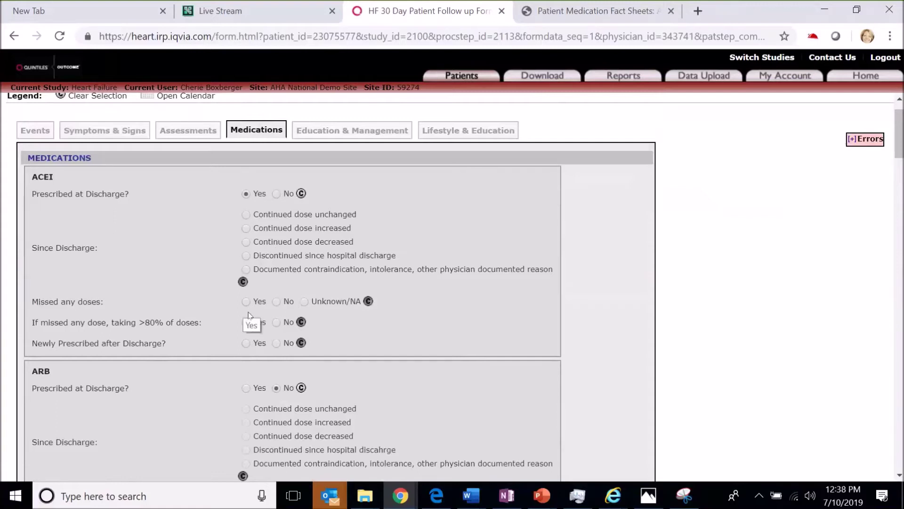
left_click(246, 343)
left_click(277, 343)
mouse_move(899, 137)
left_mouse_down()
mouse_move(900, 427)
mouse_move(900, 125)
left_mouse_up()
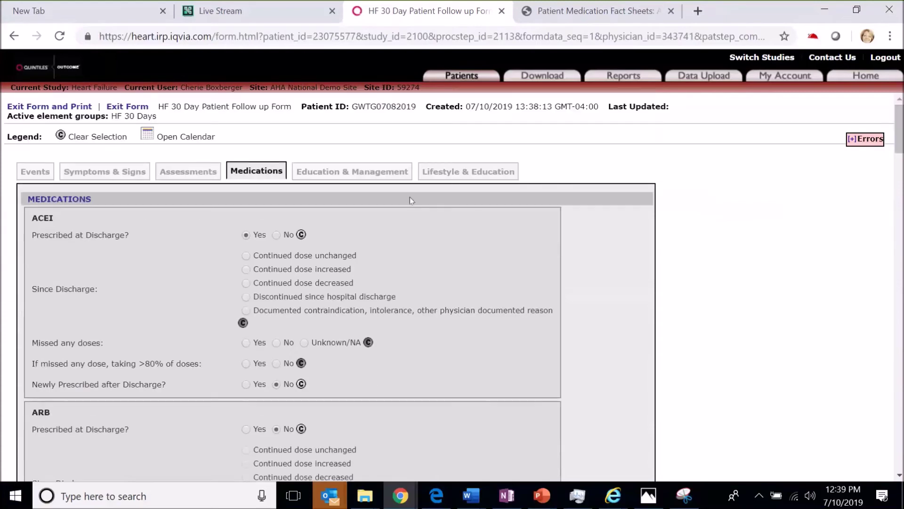
Glance at the Education & Management checklist, then show the six Lifestyle & Education self-care questions.
left_click(359, 173)
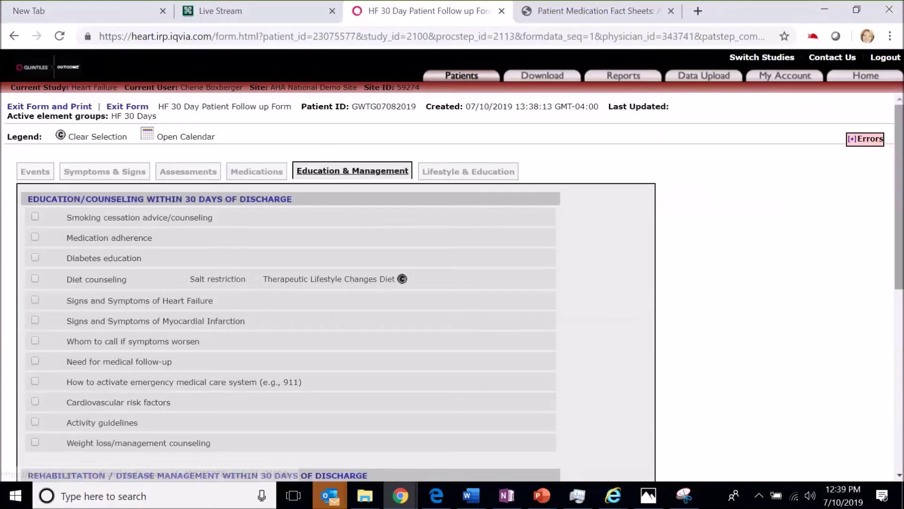
scroll(518, 282, "down", 5)
scroll(557, 167, "up", 5)
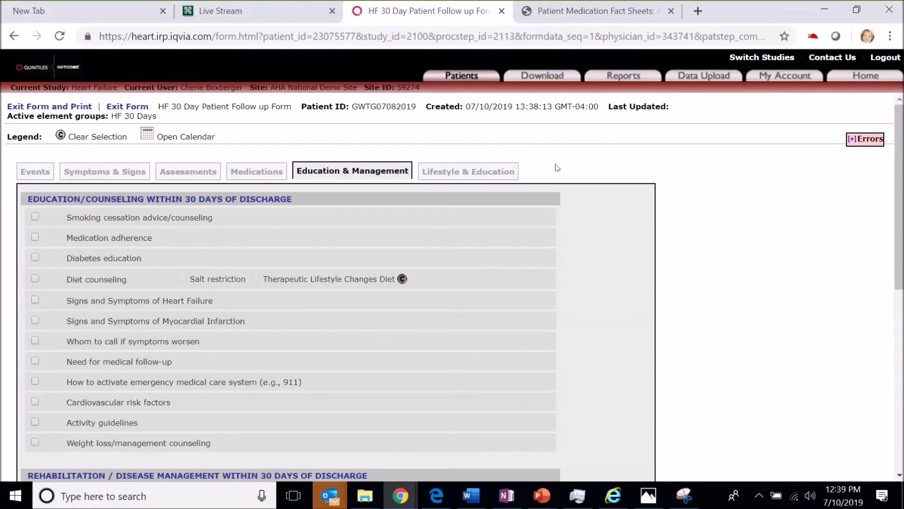
left_click(482, 172)
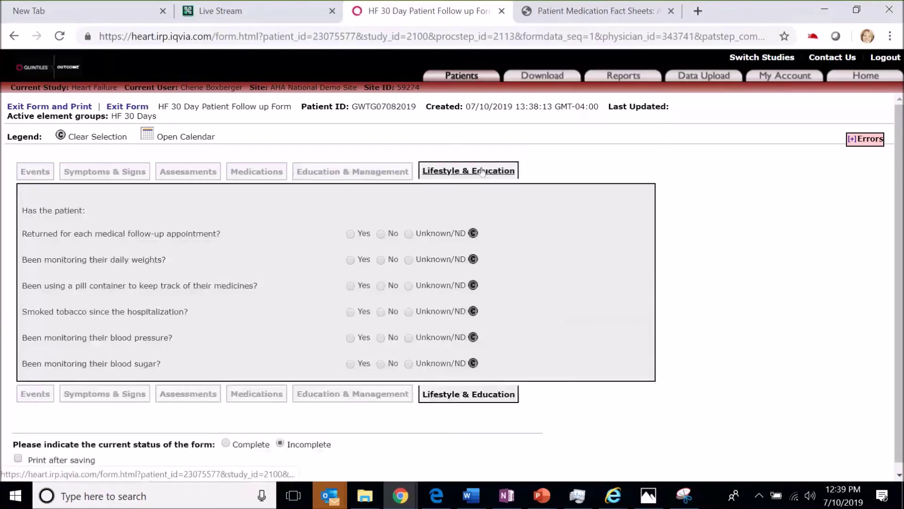